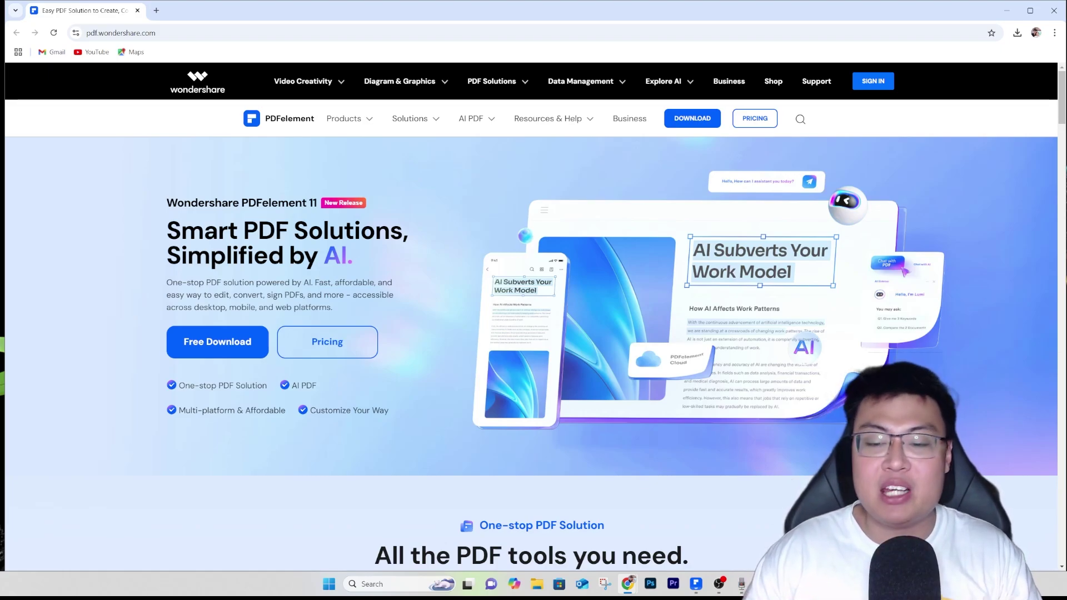
scroll(534, 333, "down", 1)
scroll(534, 333, "down", 1)
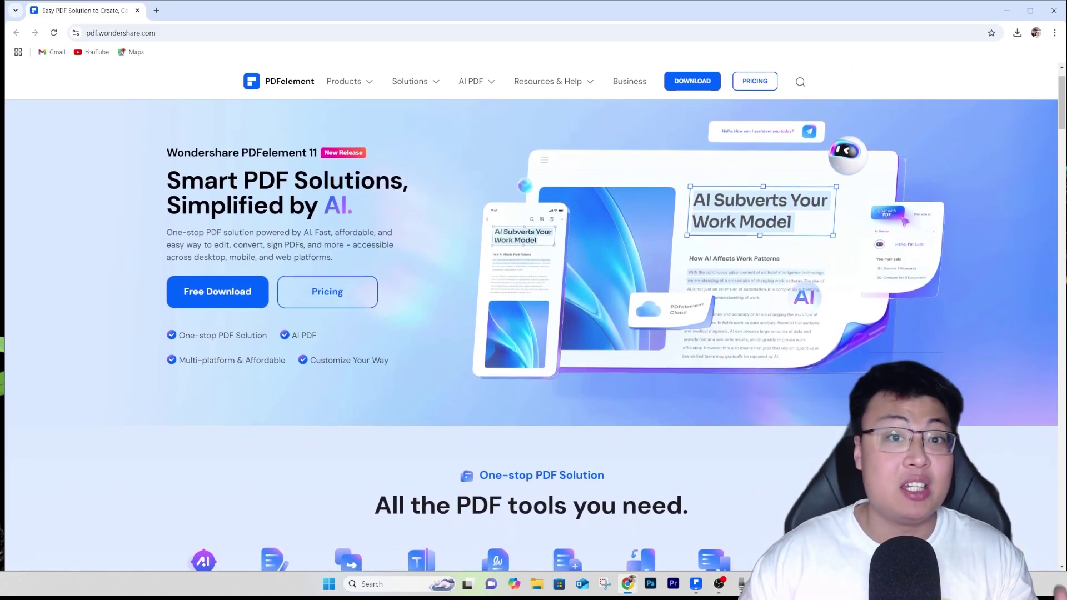
scroll(534, 334, "down", 1)
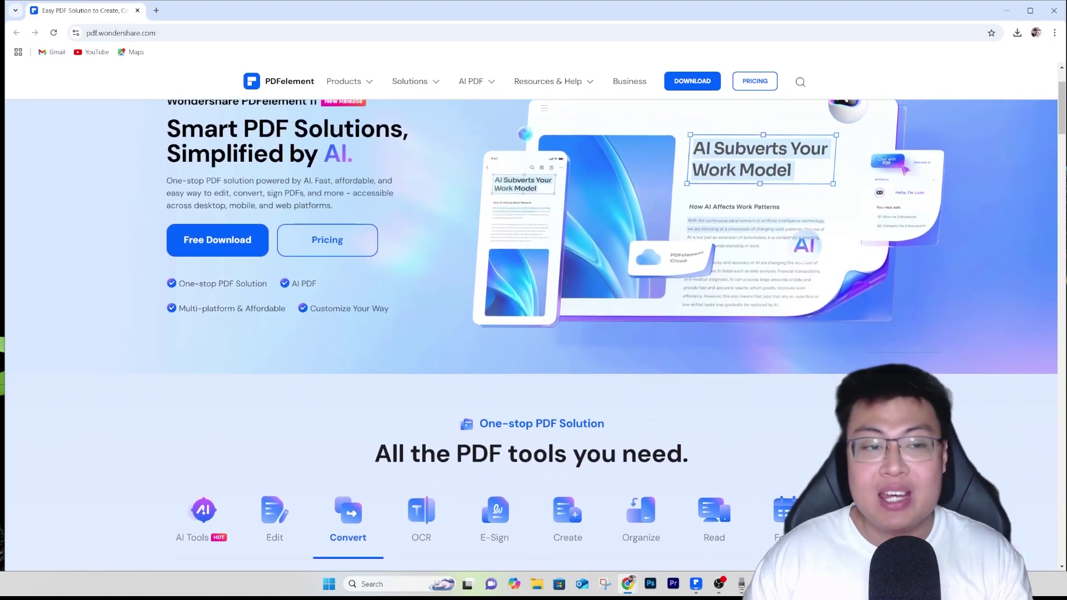
scroll(534, 334, "down", 1)
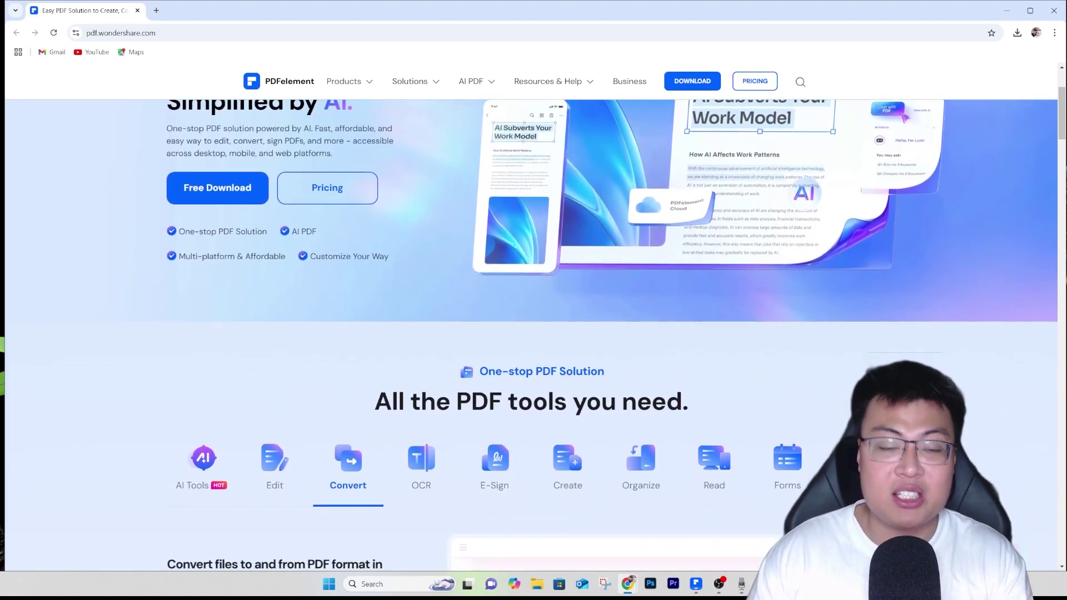
scroll(533, 334, "down", 1)
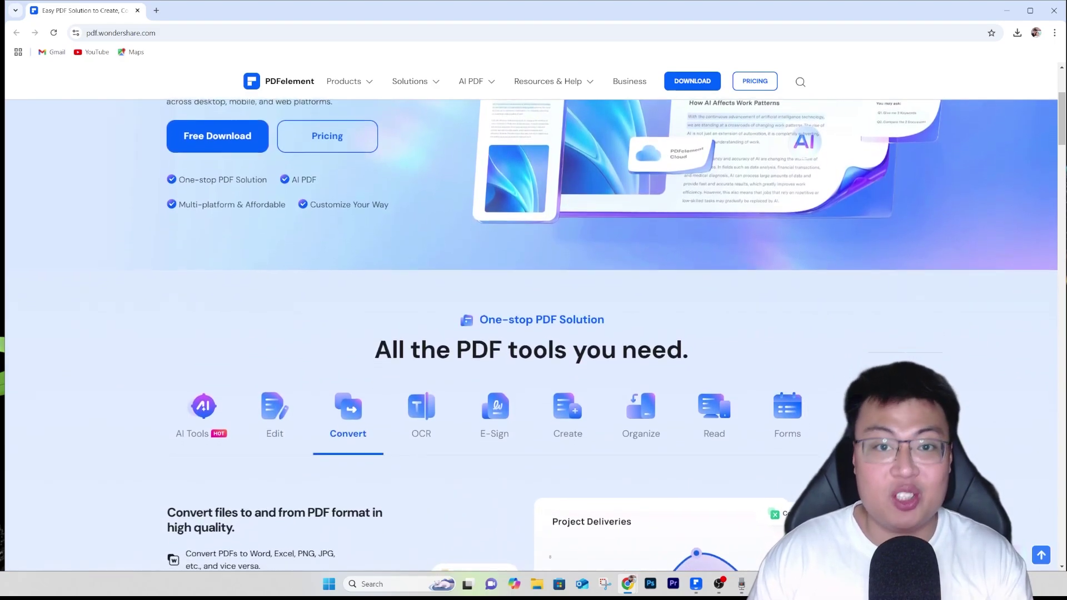
scroll(534, 334, "down", 1)
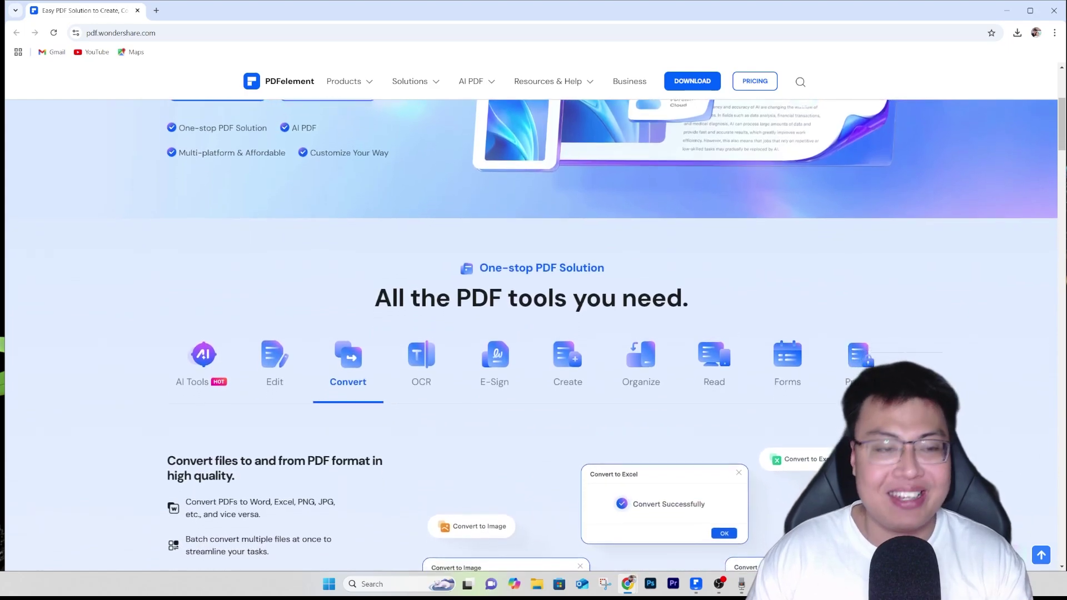
scroll(534, 333, "down", 1)
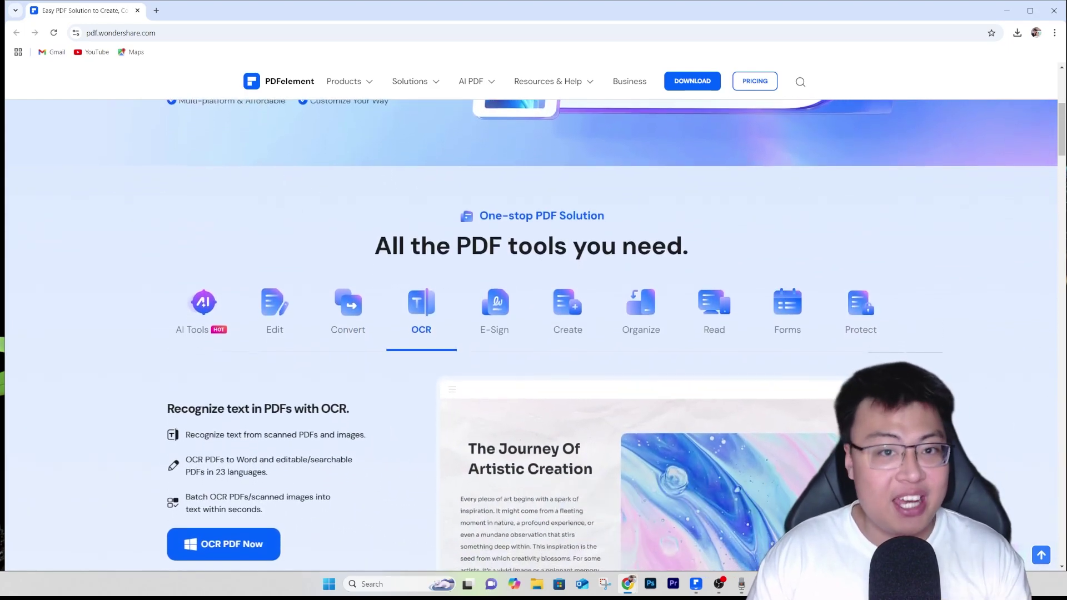
scroll(534, 333, "down", 1)
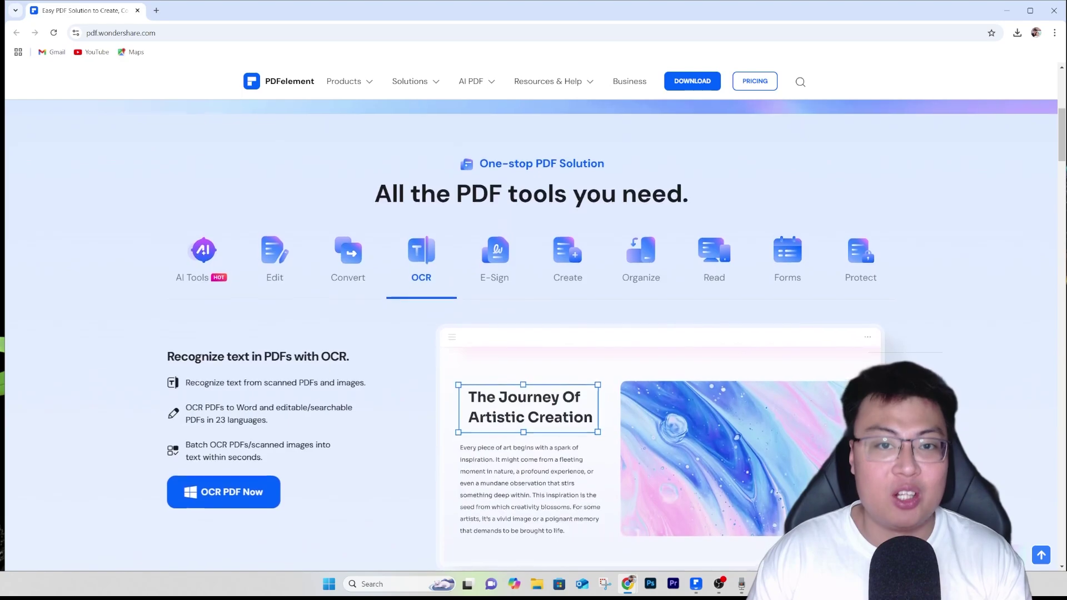
scroll(533, 334, "down", 1)
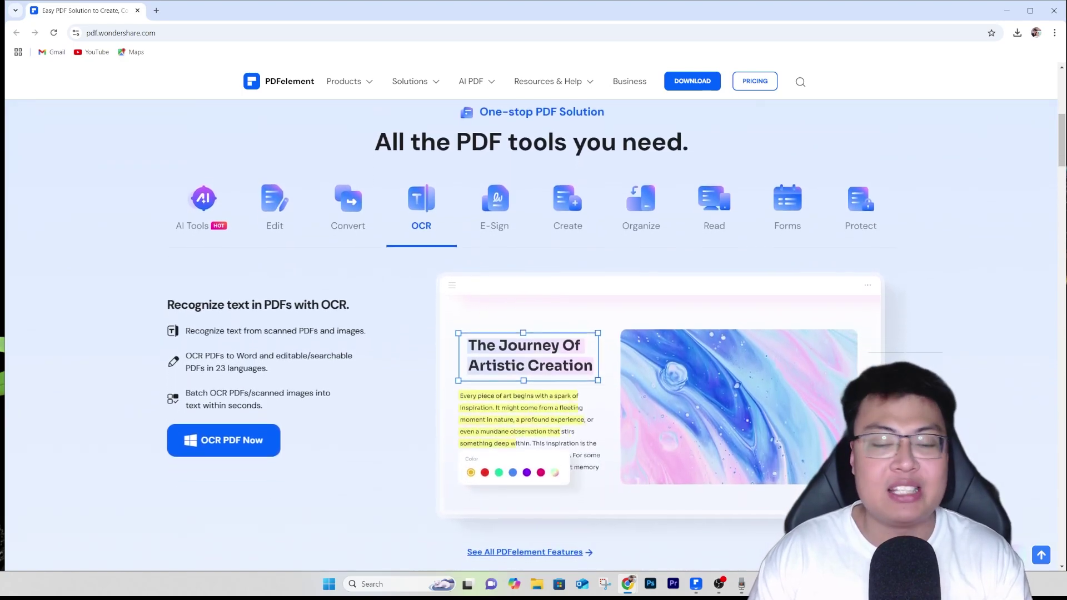
scroll(533, 334, "down", 1)
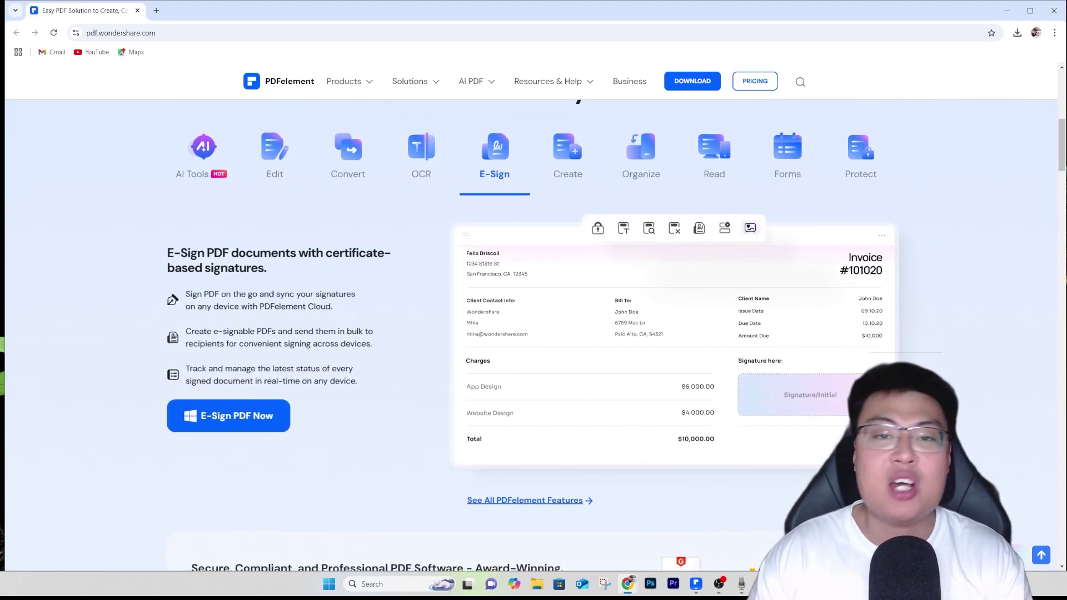
scroll(534, 333, "down", 1)
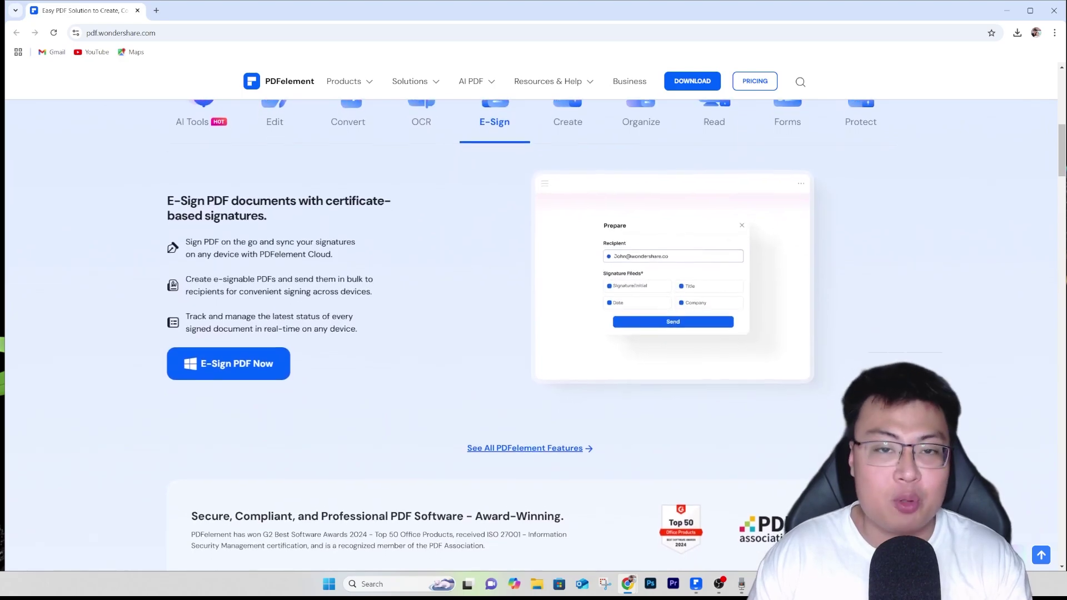
scroll(534, 333, "down", 1)
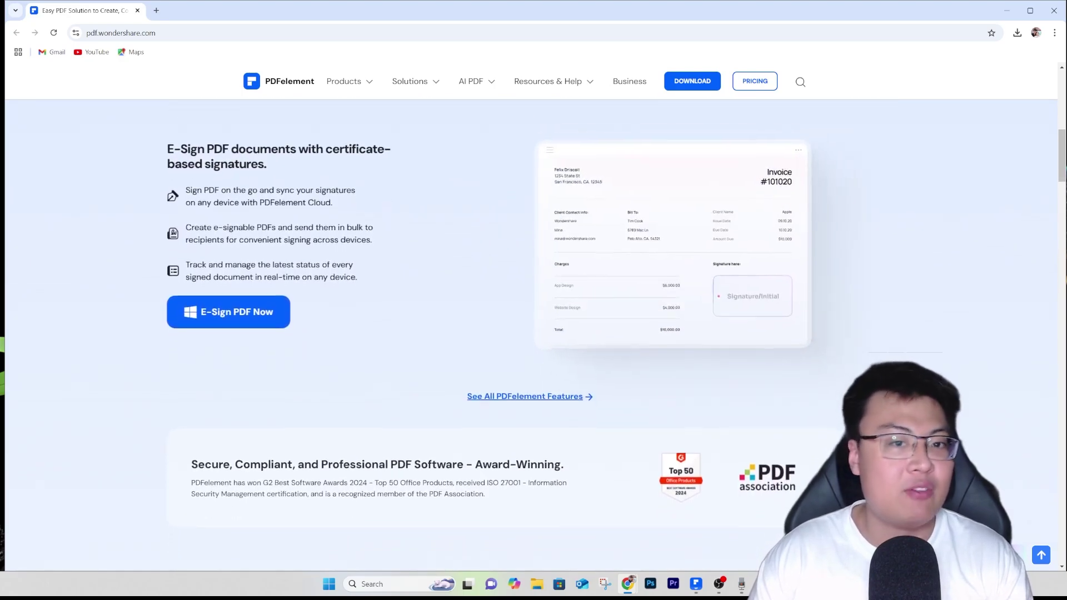
scroll(534, 333, "down", 1)
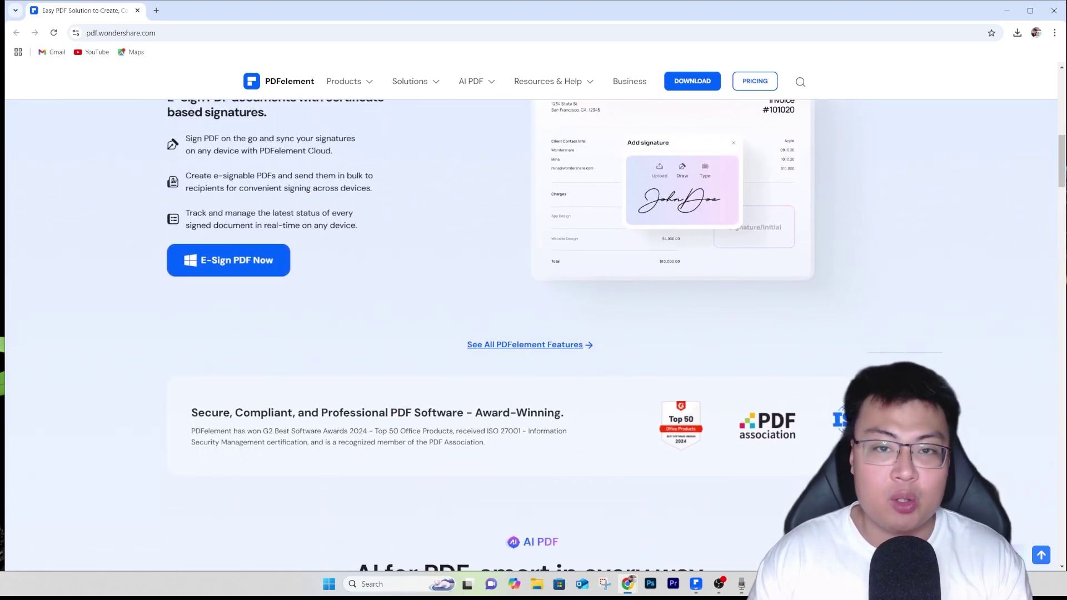
scroll(533, 334, "down", 1)
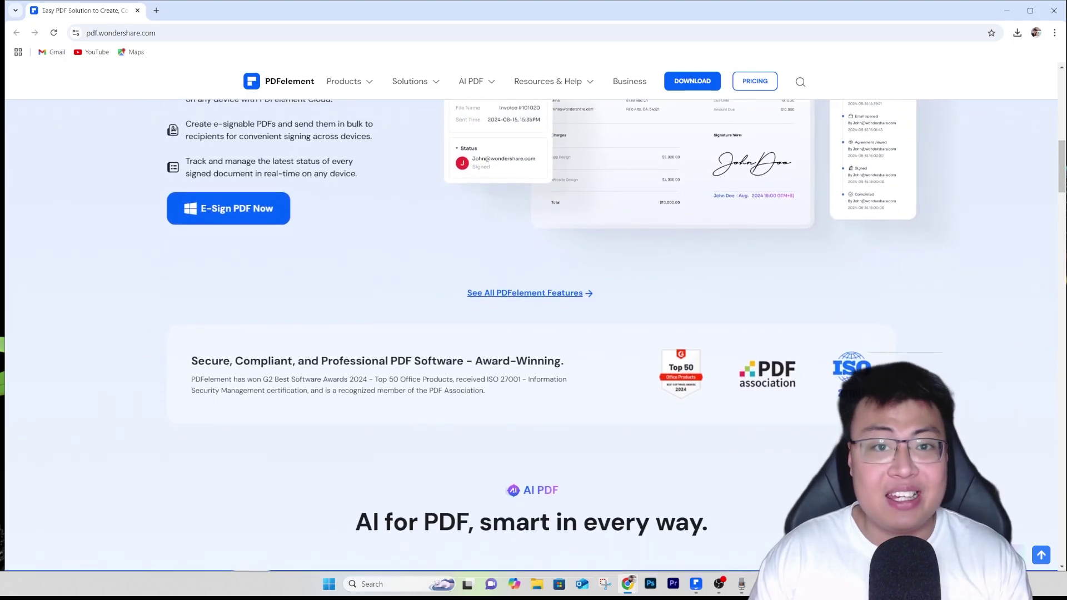
scroll(533, 333, "down", 1)
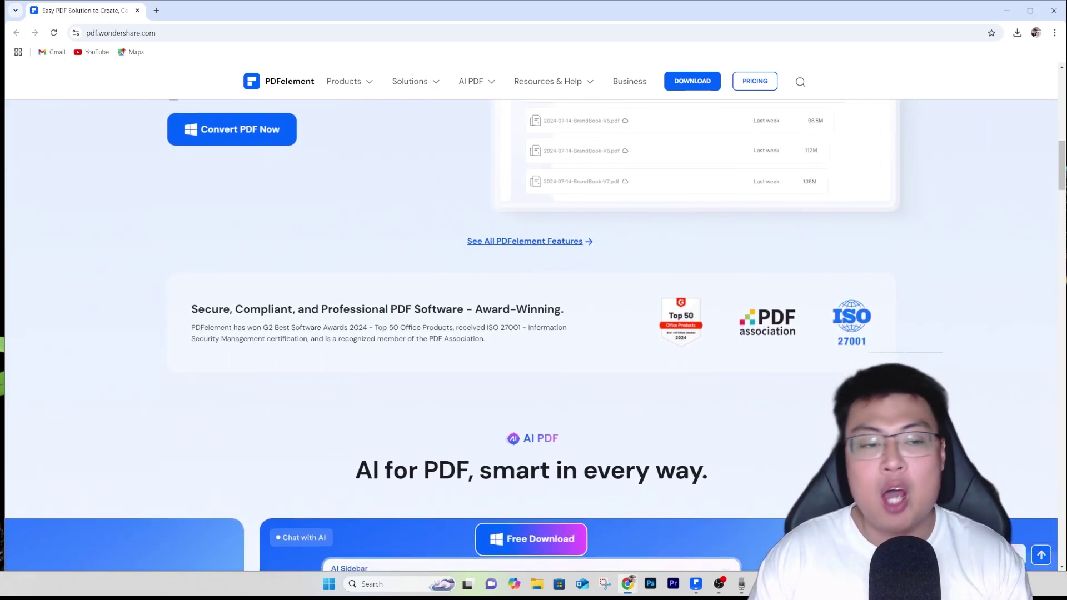
scroll(534, 334, "down", 1)
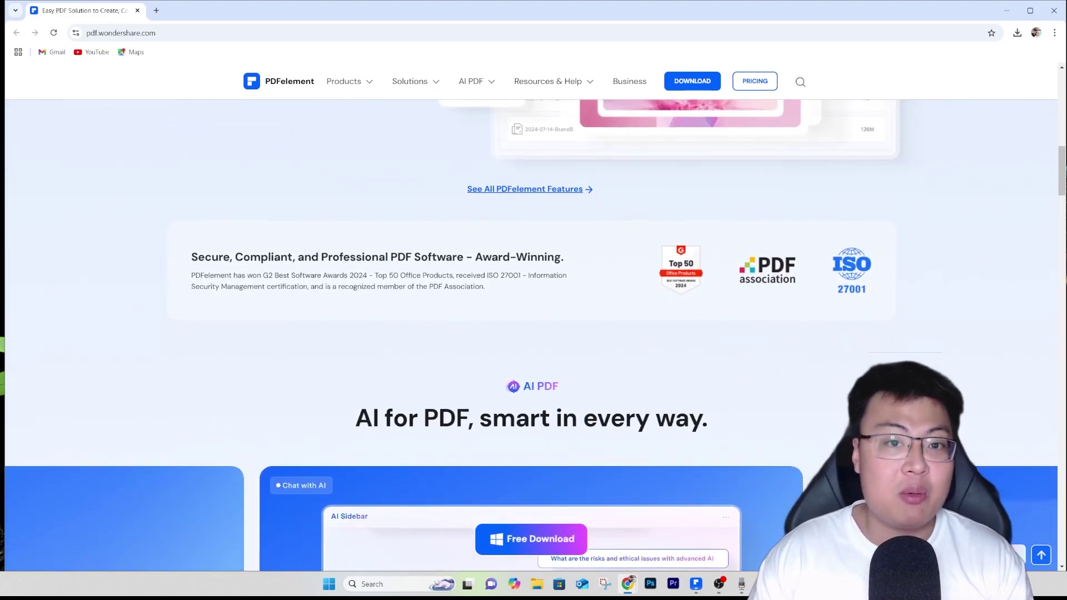
scroll(534, 333, "down", 1)
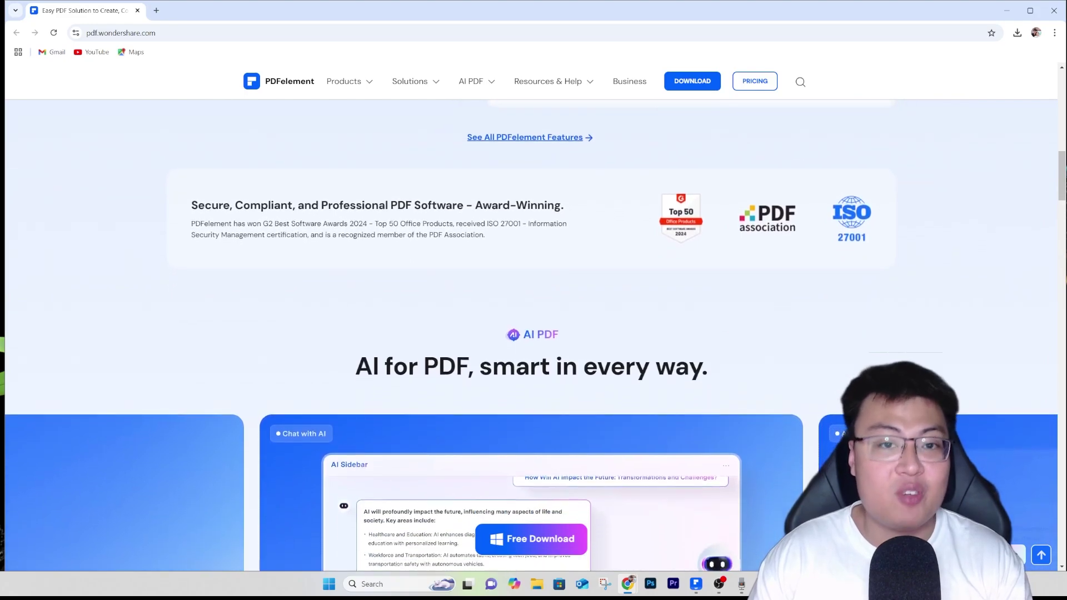
scroll(534, 334, "down", 1)
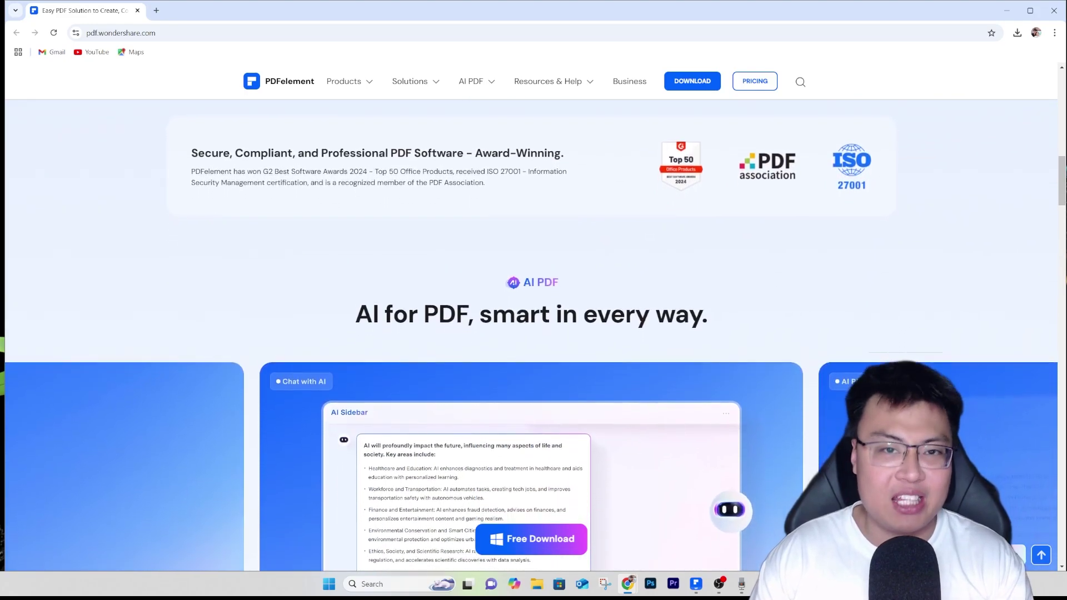
scroll(534, 333, "down", 3)
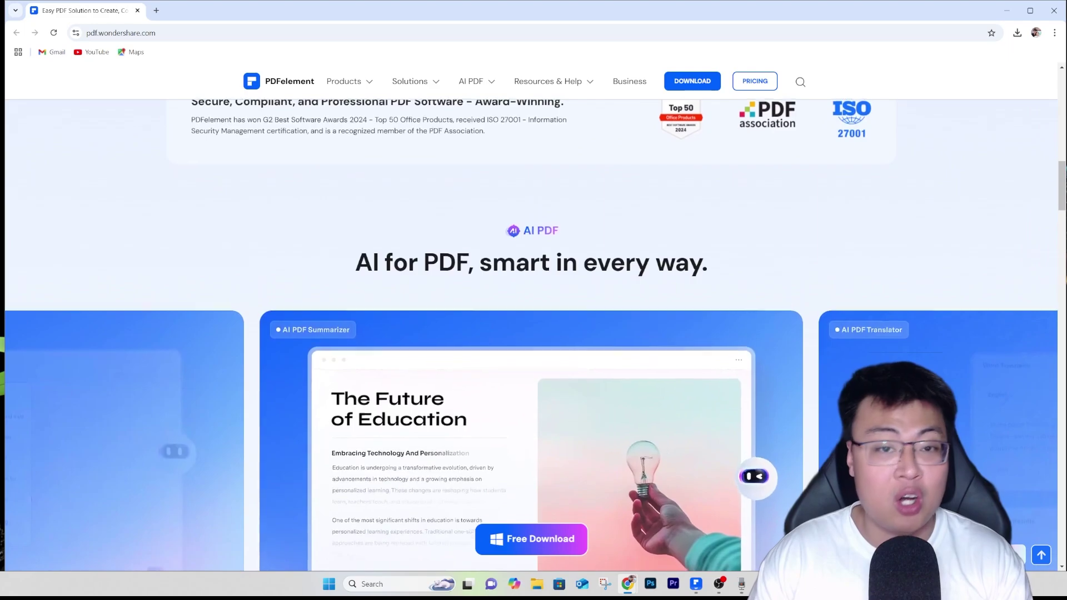
scroll(534, 333, "down", 1)
scroll(534, 334, "down", 1)
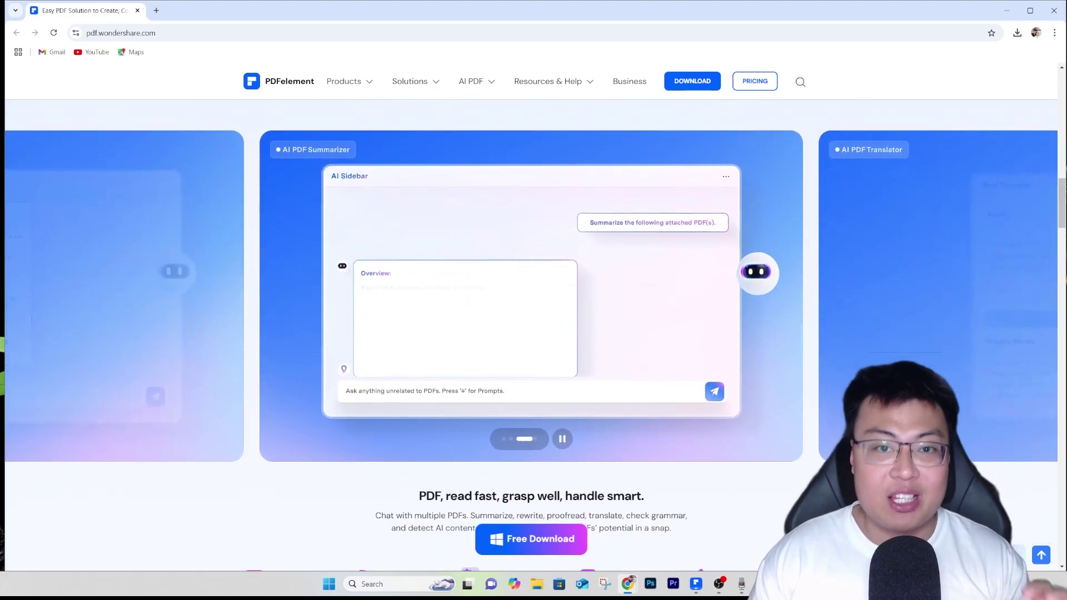
scroll(533, 334, "down", 1)
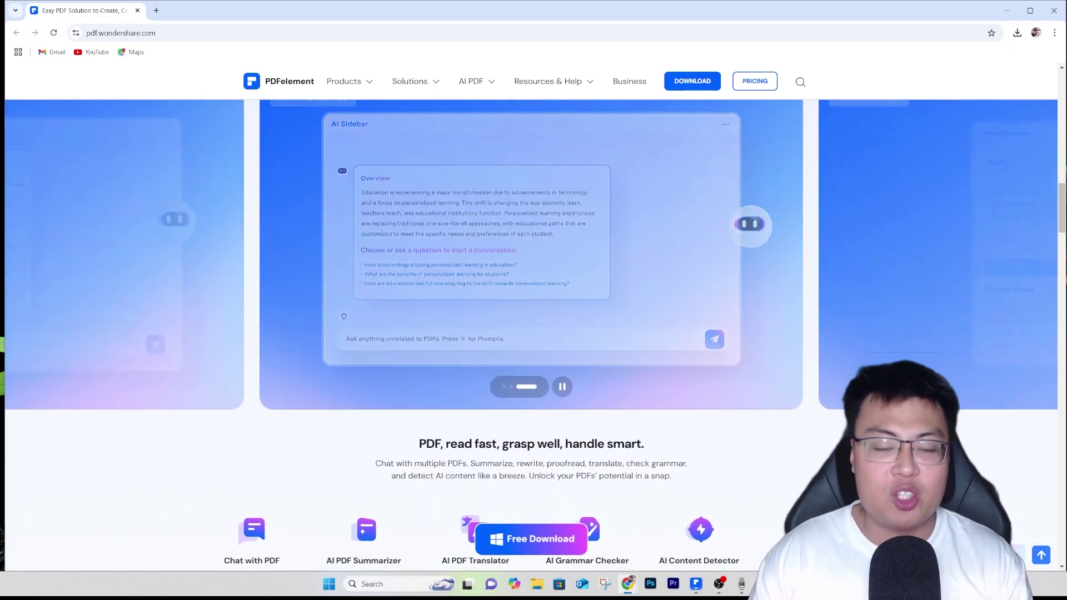
scroll(533, 333, "down", 1)
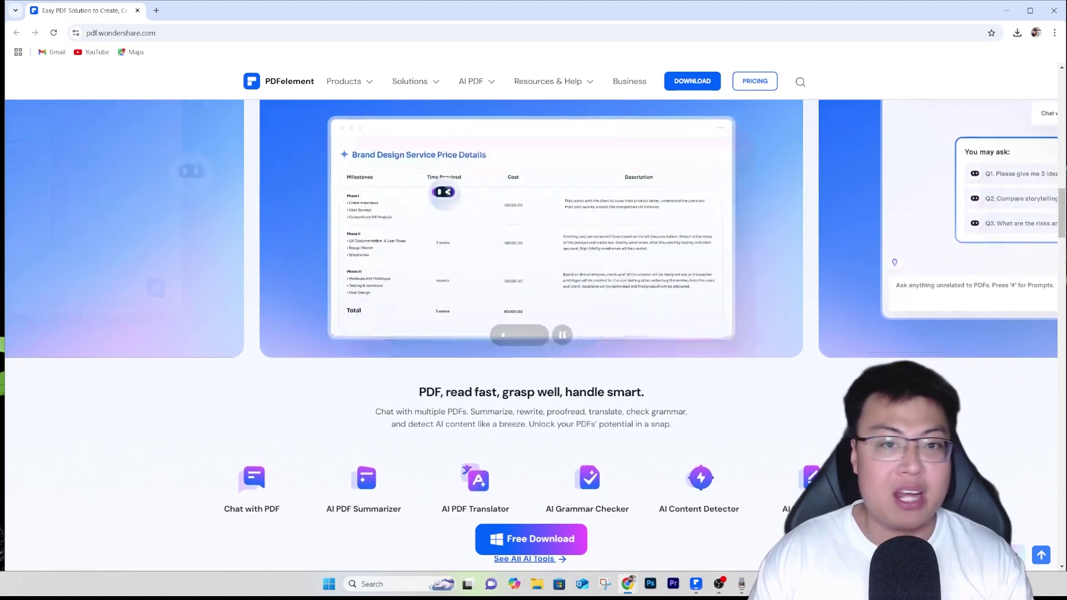
scroll(533, 334, "down", 1)
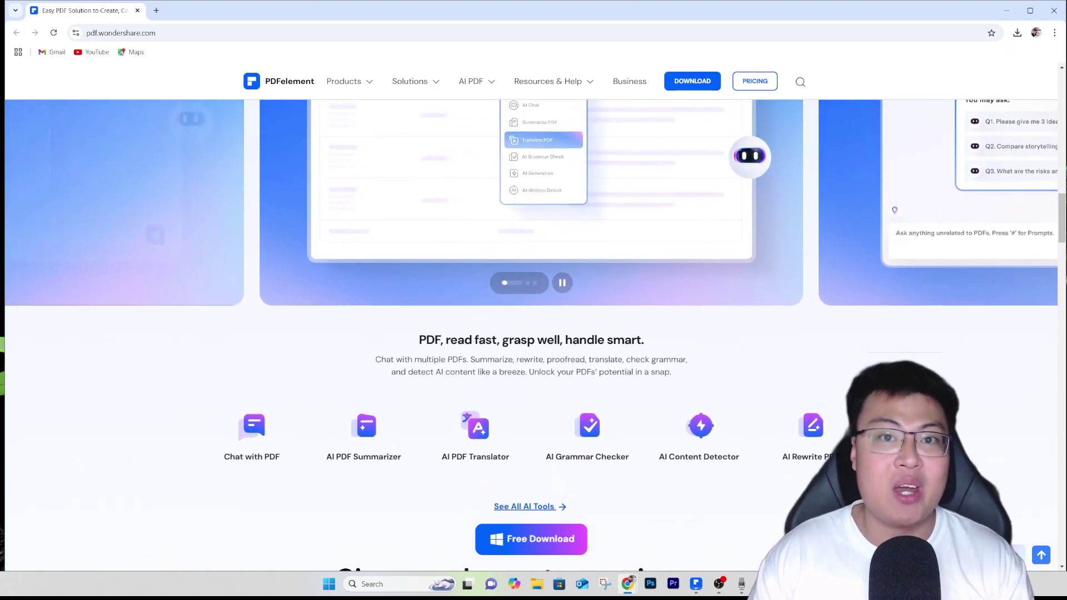
scroll(534, 333, "down", 1)
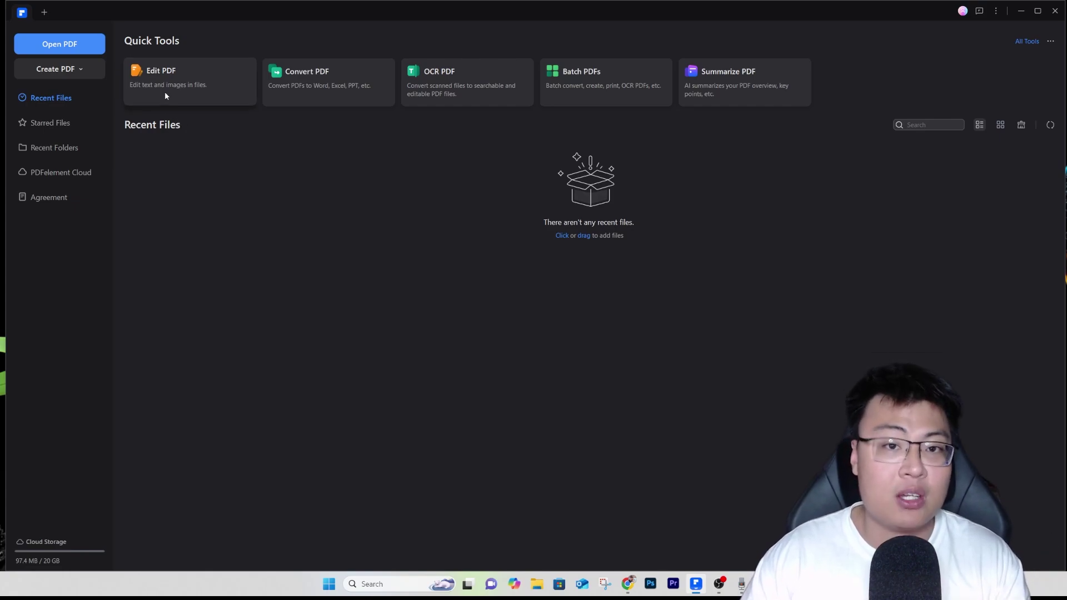
Open frank-educationloan-application-form.pdf from the Desktop, then show the Desktop folder in File Explorer.
left_click(210, 87)
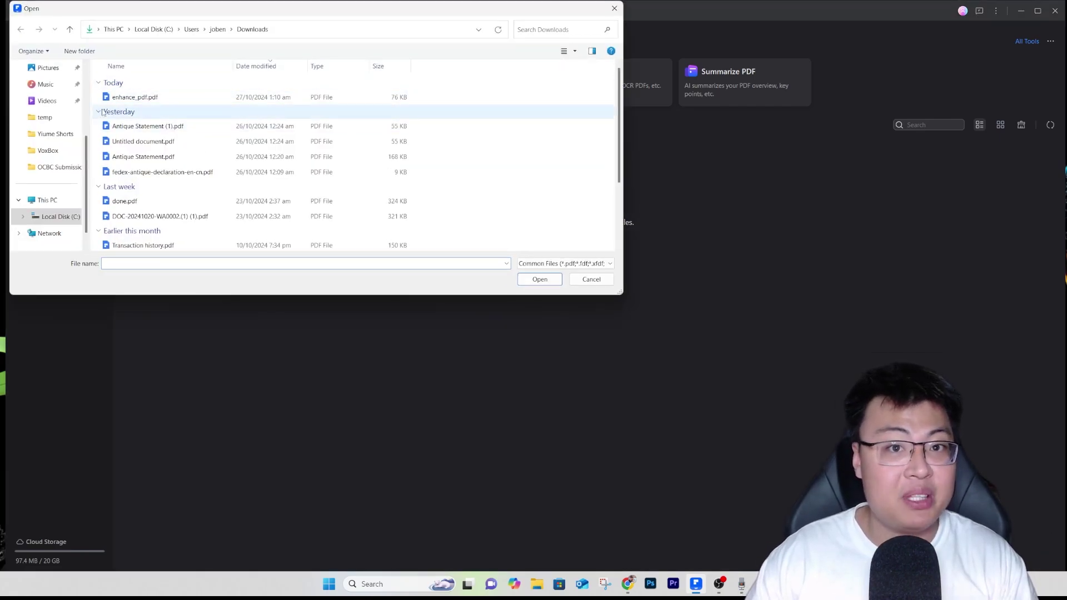
left_click(55, 137)
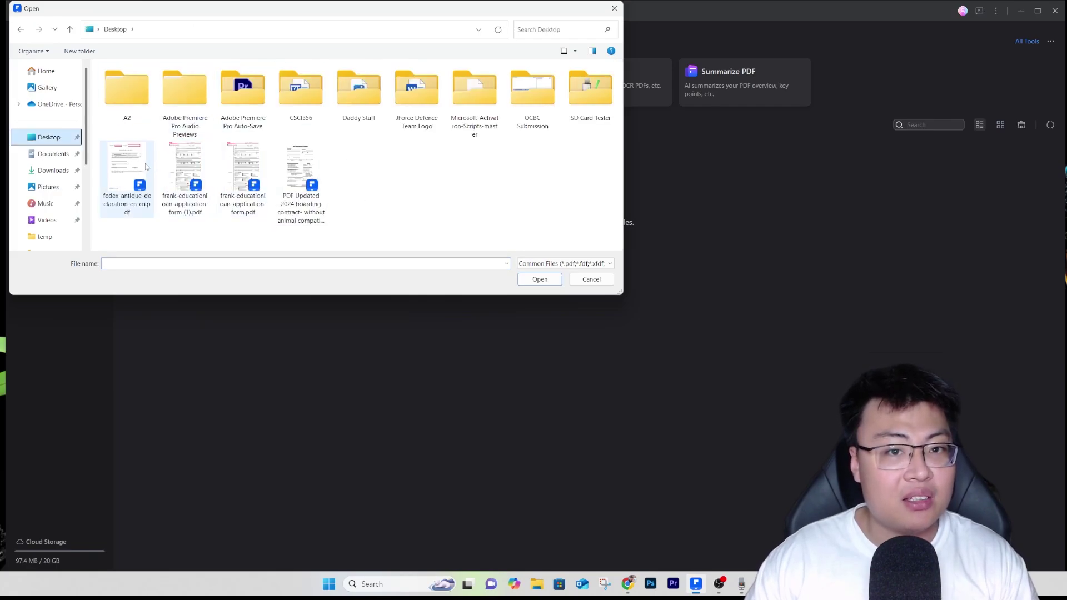
left_click(249, 179)
double_click(249, 179)
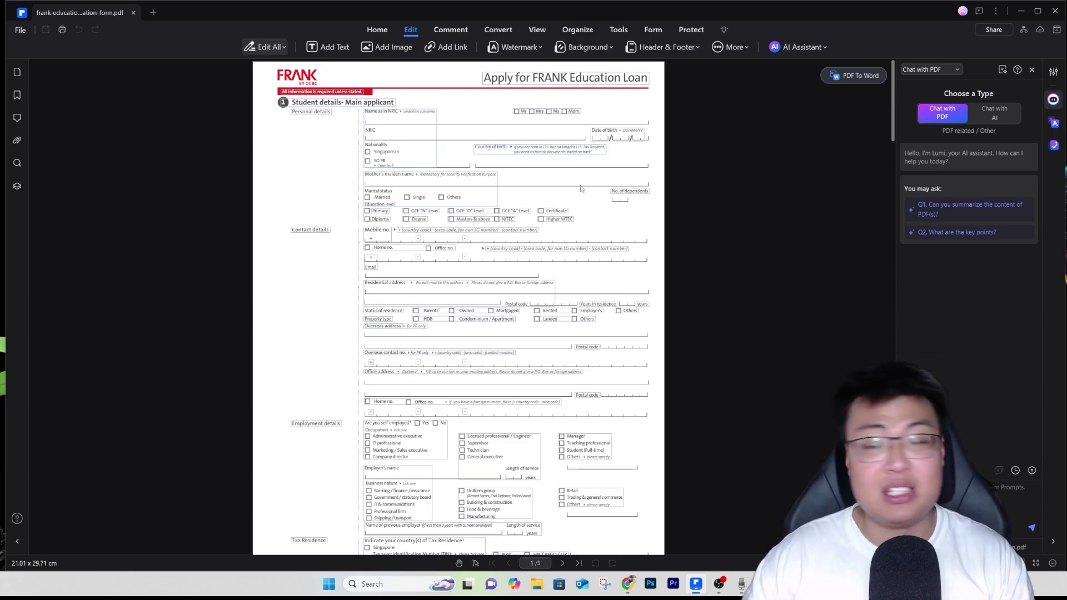
left_click(537, 584)
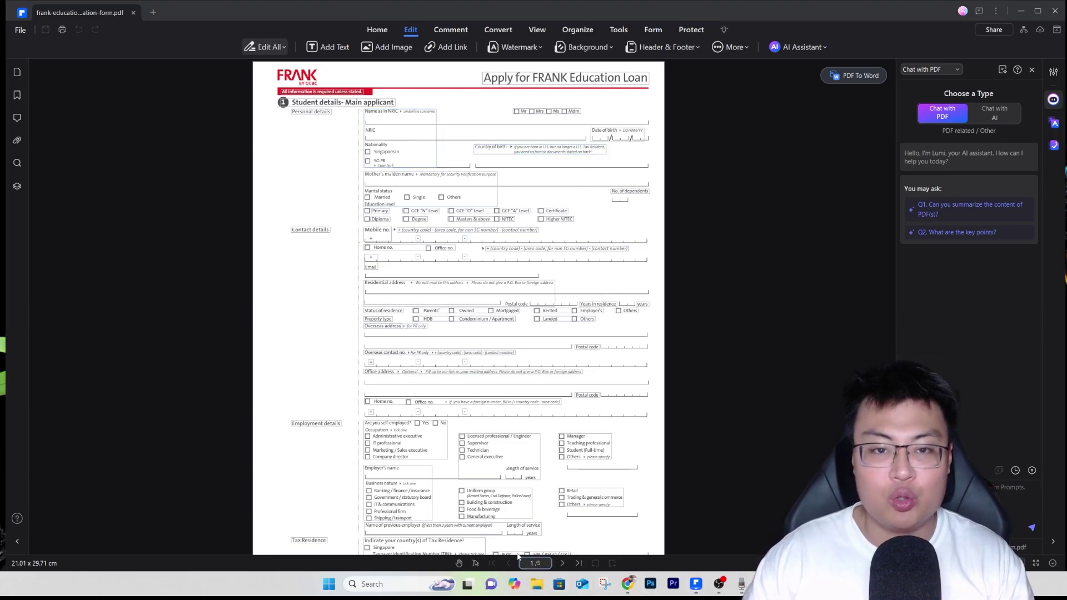
left_click(500, 295)
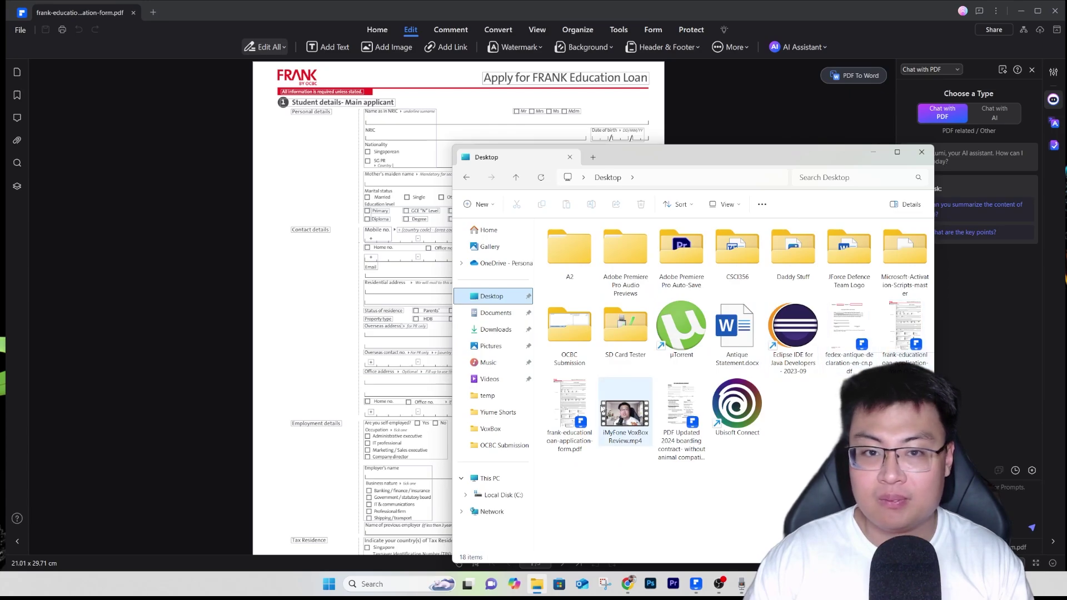
View the loan form PDF from the Desktop in Edge, then close the Desktop folder window.
double_click(570, 414)
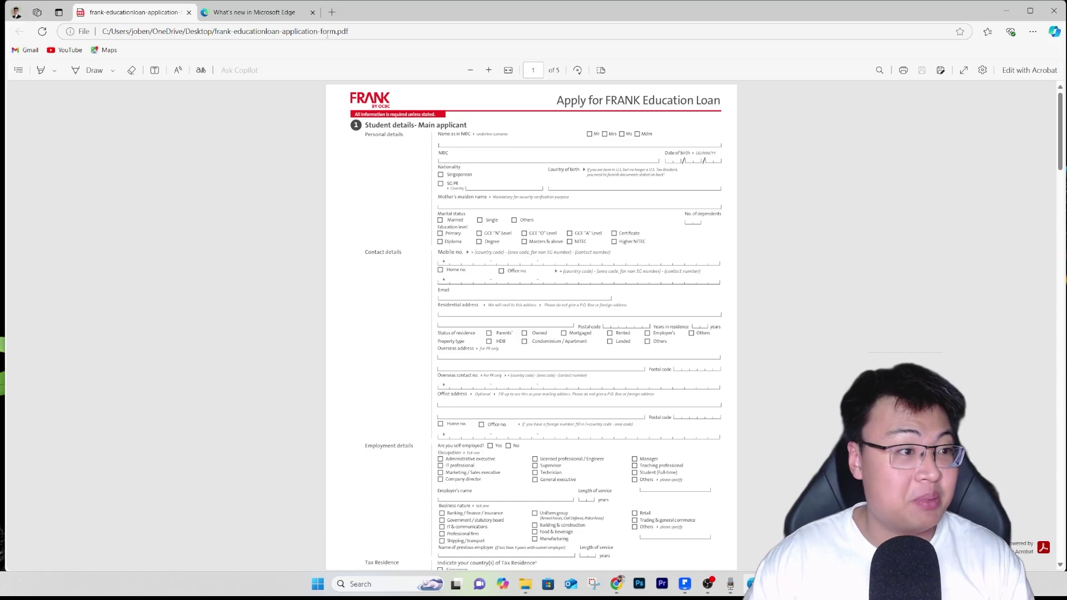
scroll(511, 219, "down", 6)
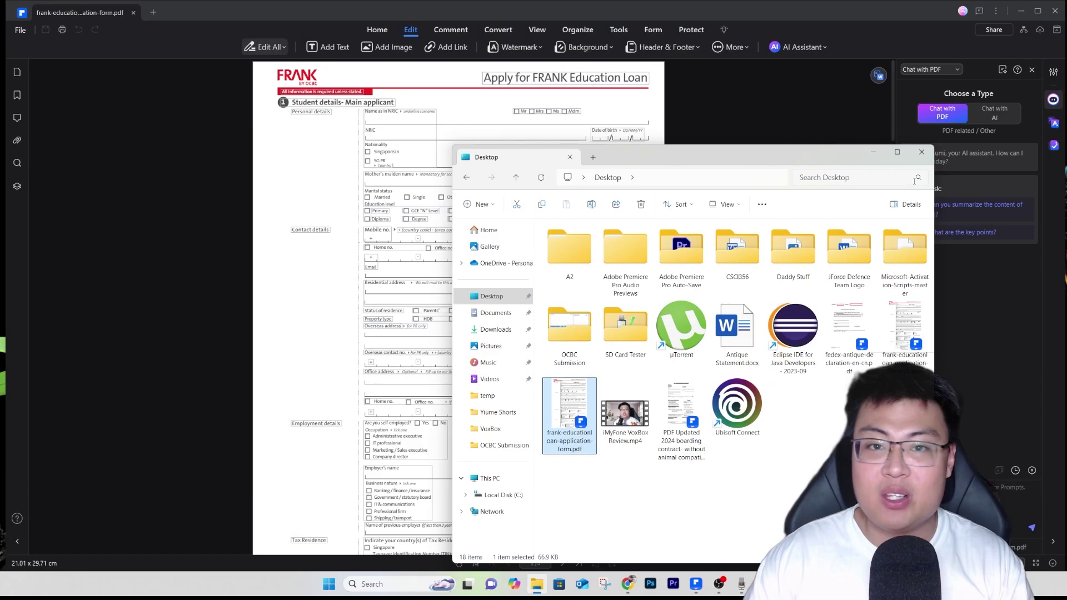
left_click(921, 151)
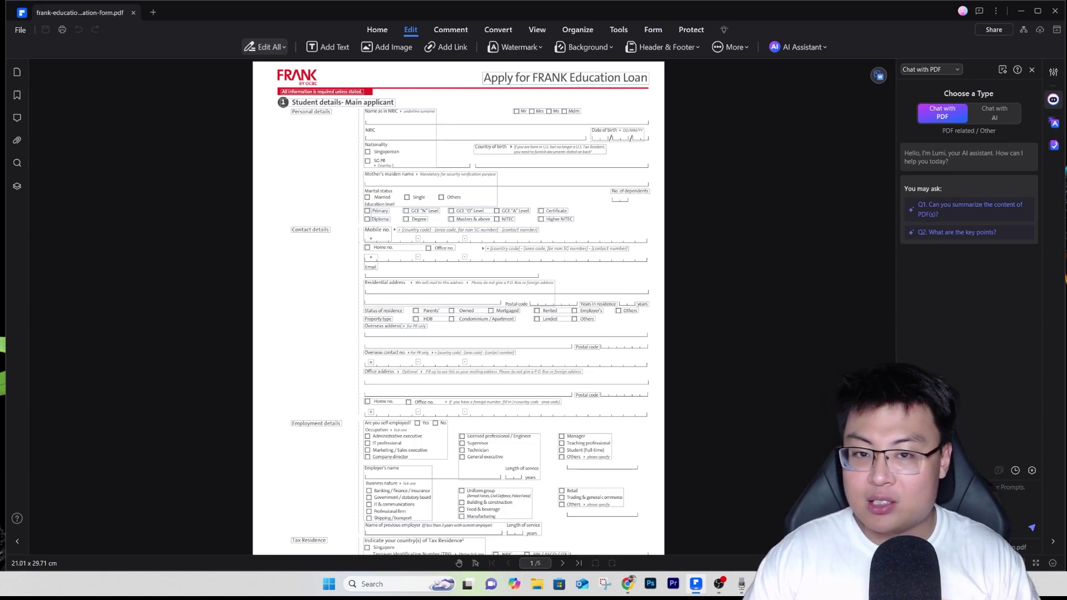
Trim the Student details heading to 'Studen' and the Personal details label to 'Personatails'.
scroll(458, 305, "up", 3)
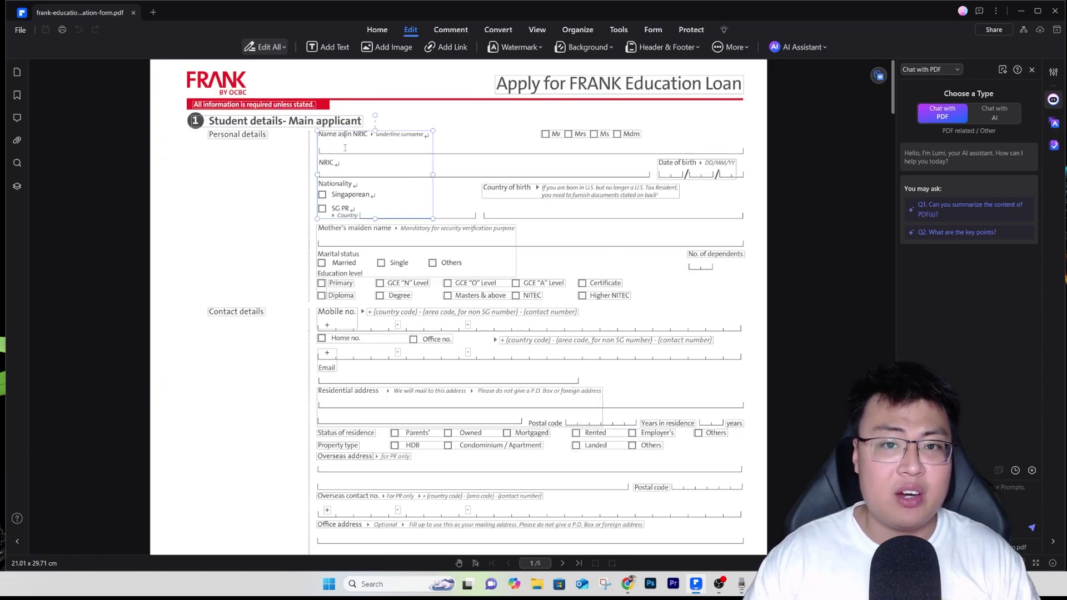
double_click(328, 163)
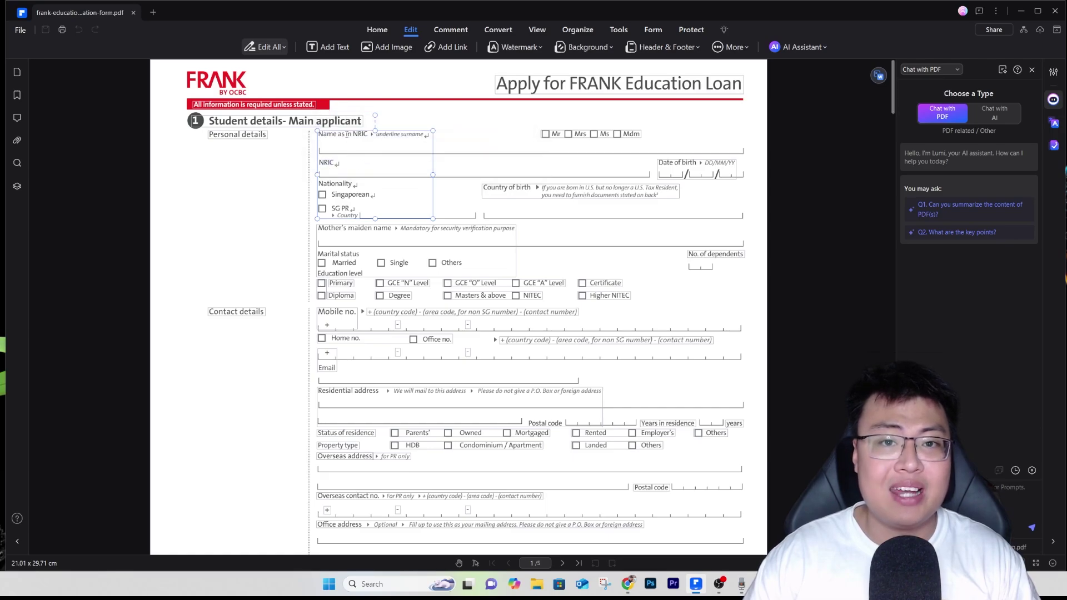
left_click(297, 123)
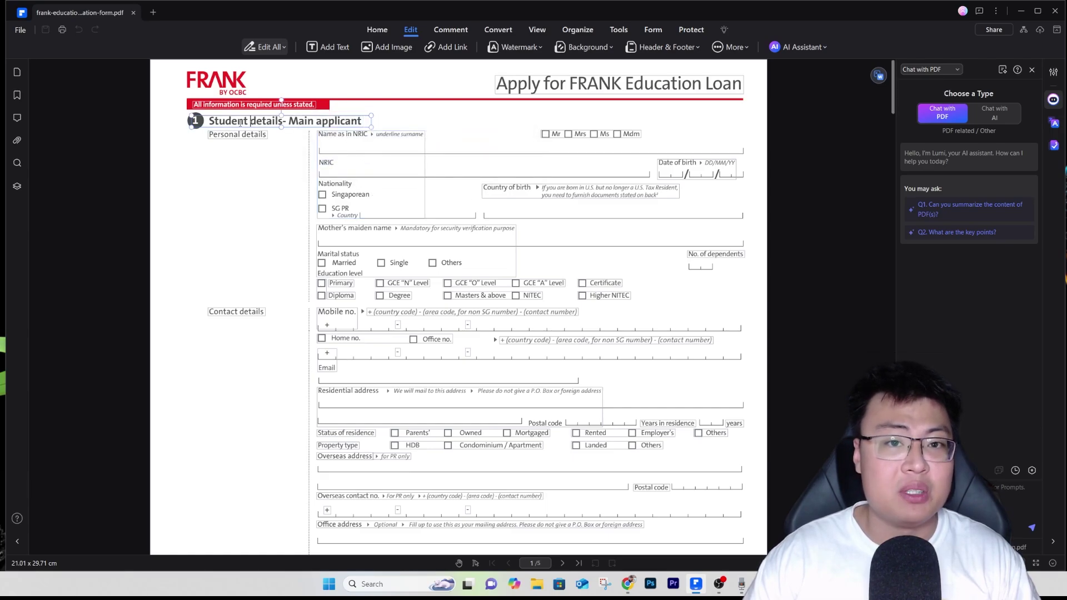
left_click_drag(218, 122, 314, 121)
left_click_drag(243, 122, 314, 122)
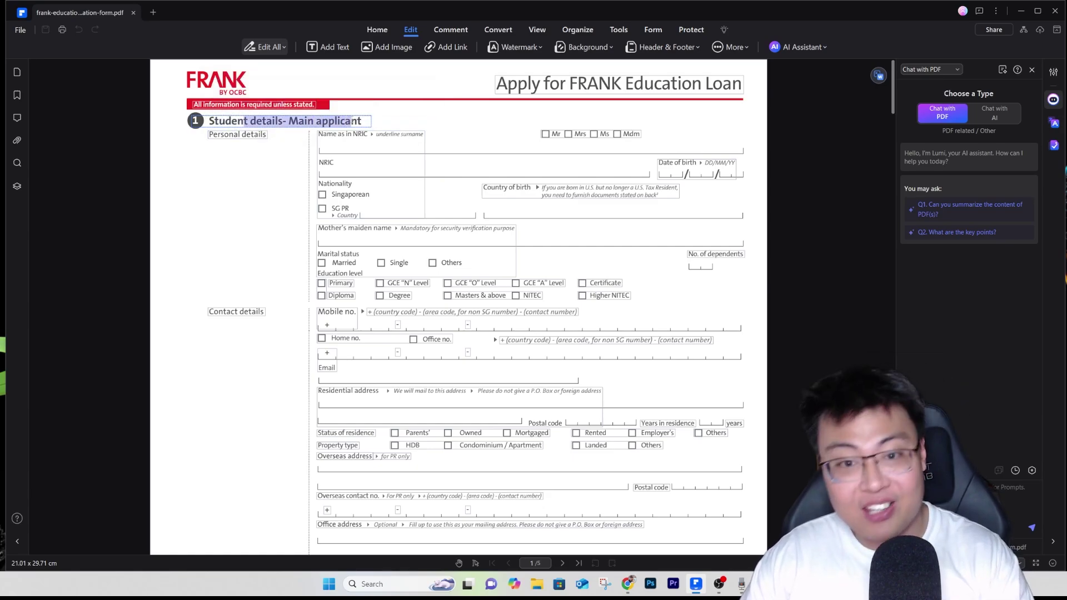
key("BackSpace")
key("BackSpace")
left_click_drag(243, 134, 257, 135)
key("BackSpace")
Delete the GCE "N" Level, Masters & above and NITEC education level options.
left_click(411, 282)
key("Delete")
left_click_drag(450, 278, 567, 294)
key("Delete")
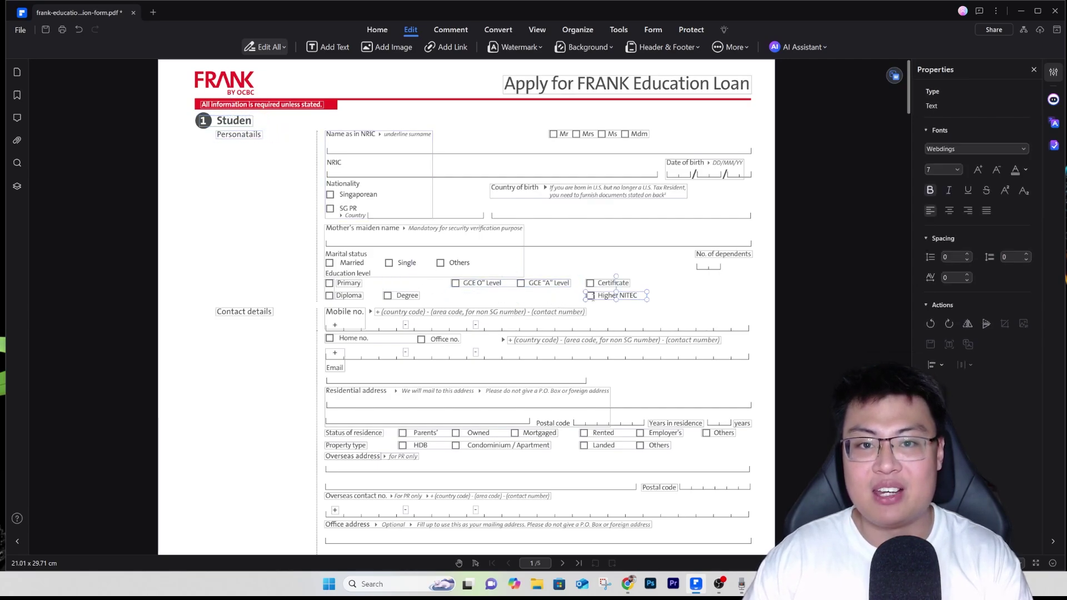
left_click(433, 210)
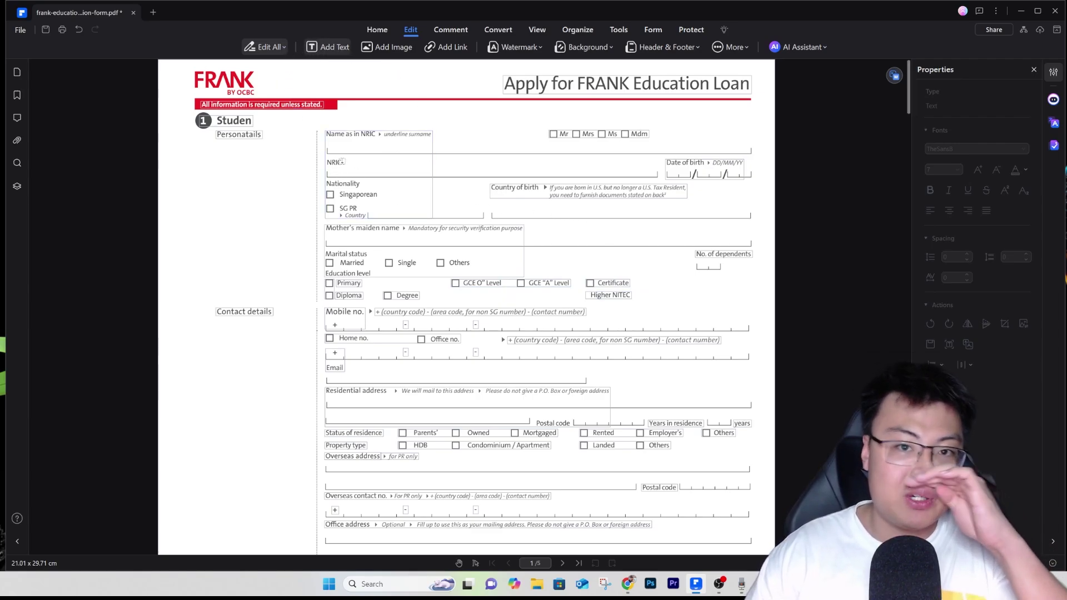
Add a text box reading 'fkefojwhiofe' and position it in the Name as in NRIC row.
left_click(345, 150)
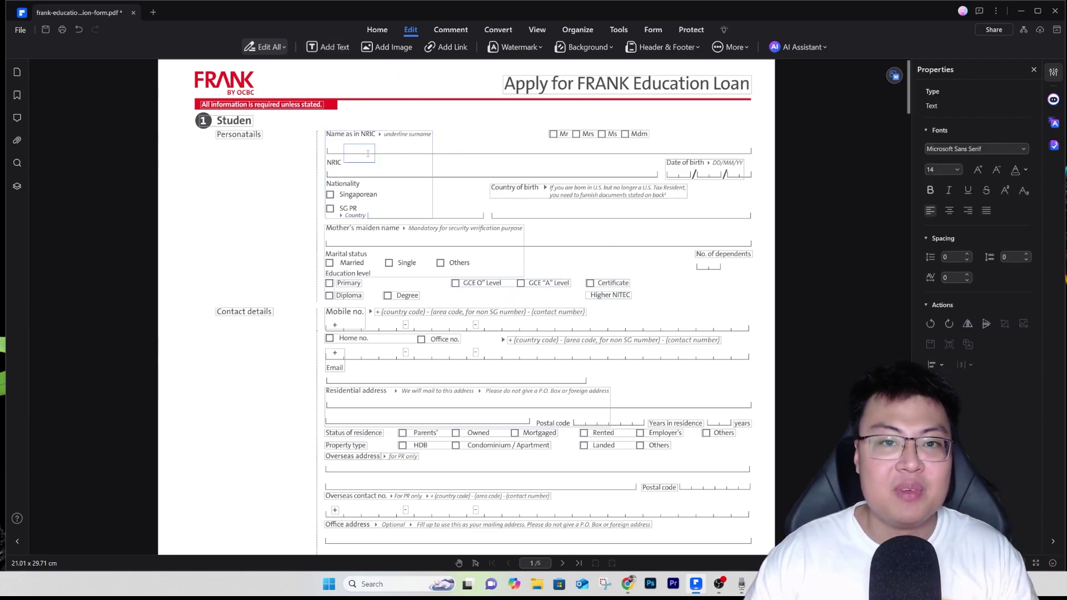
type("fkefojwhiofehfwi")
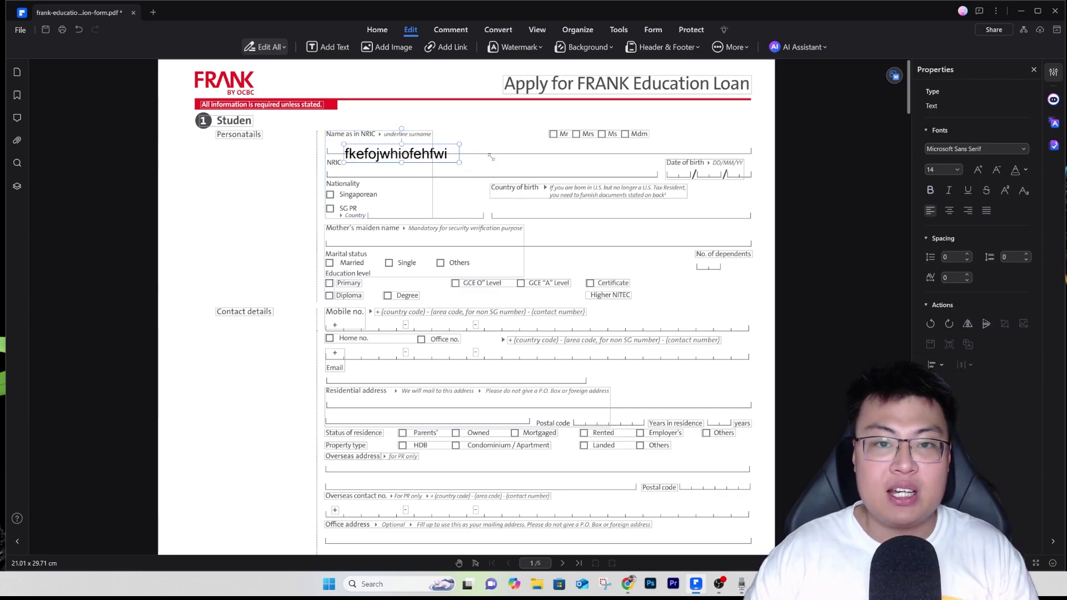
left_click_drag(459, 162, 434, 154)
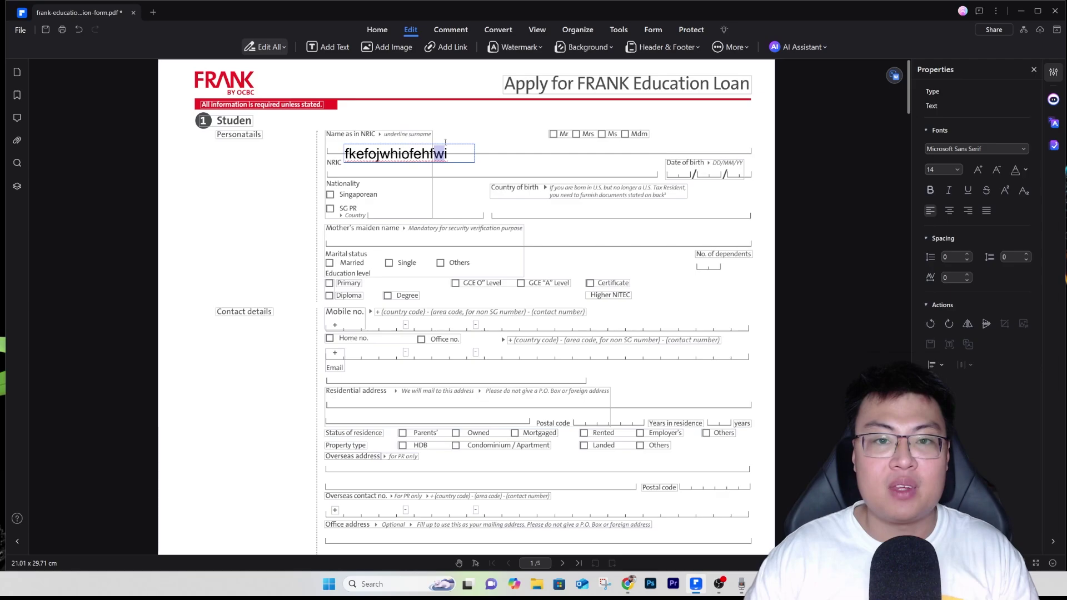
left_click(592, 113)
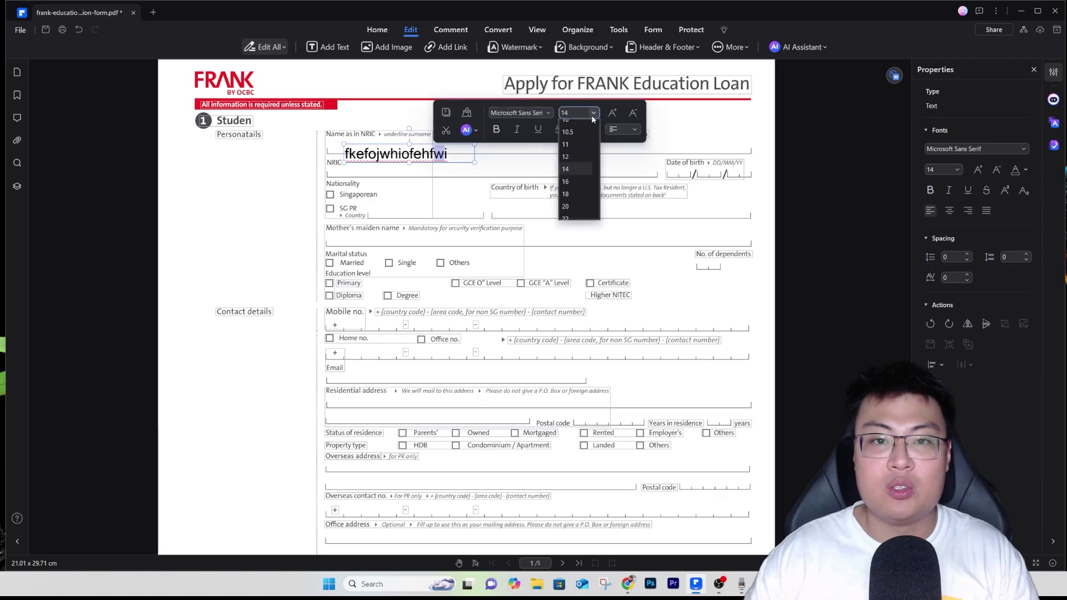
left_click(569, 157)
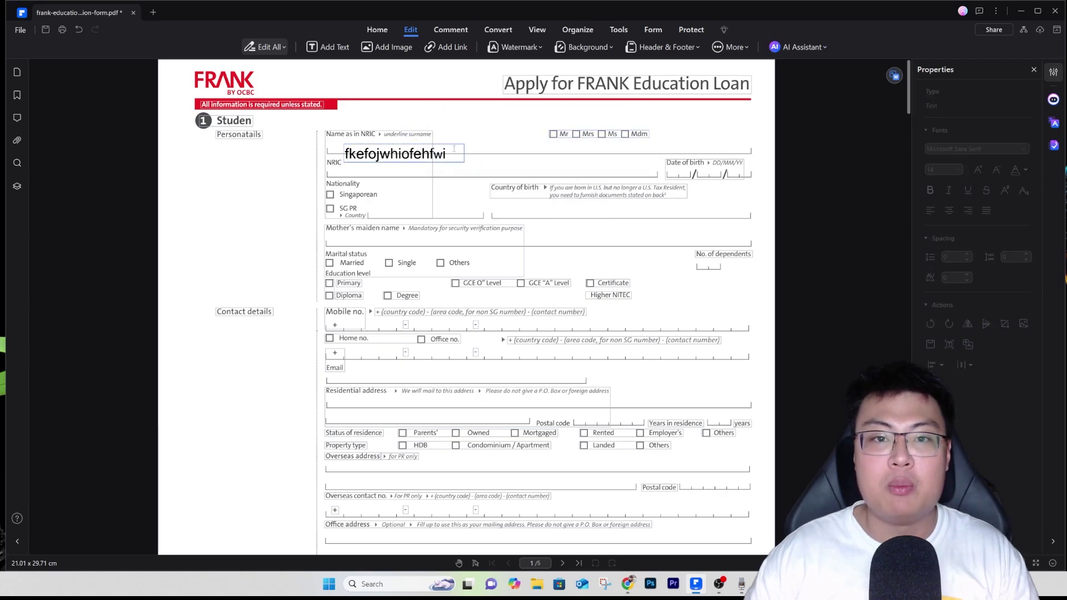
left_click(452, 149)
left_click_drag(443, 143, 428, 135)
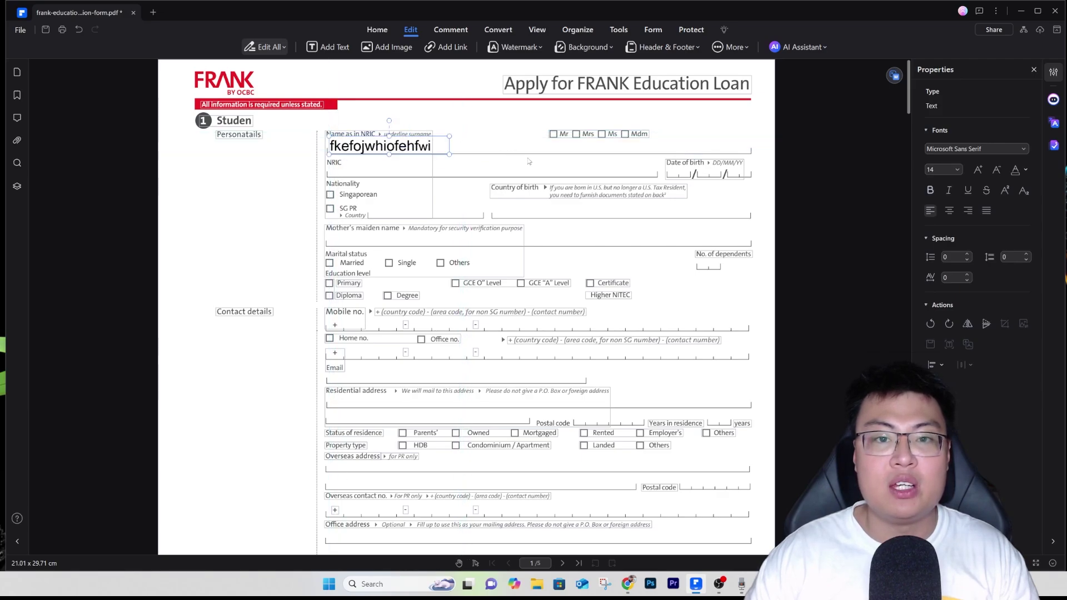
Type 'ee' into the Date of birth field text.
left_click(671, 168)
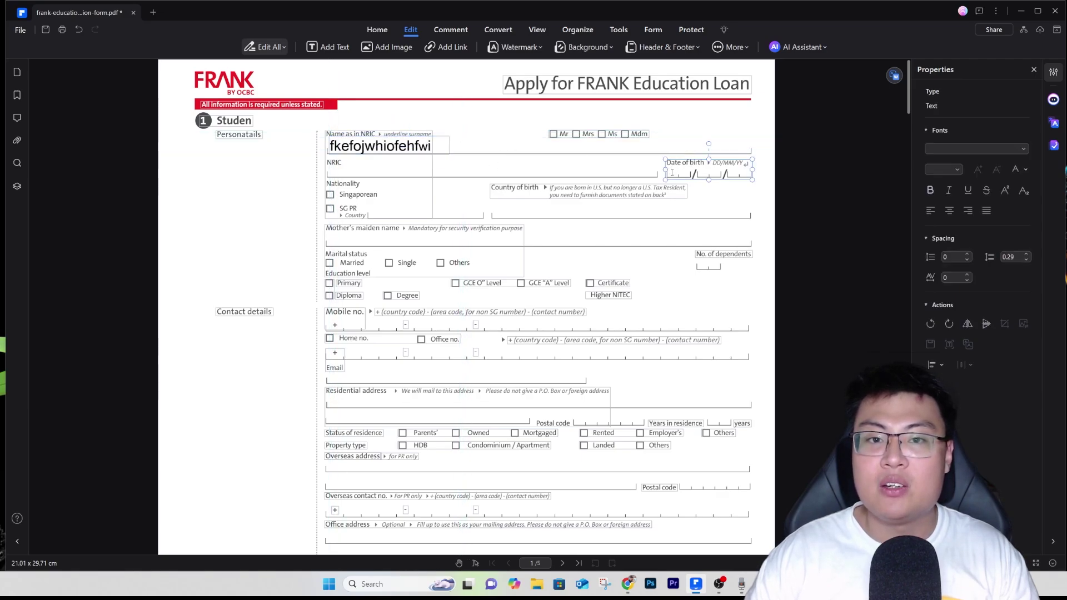
left_click(698, 174)
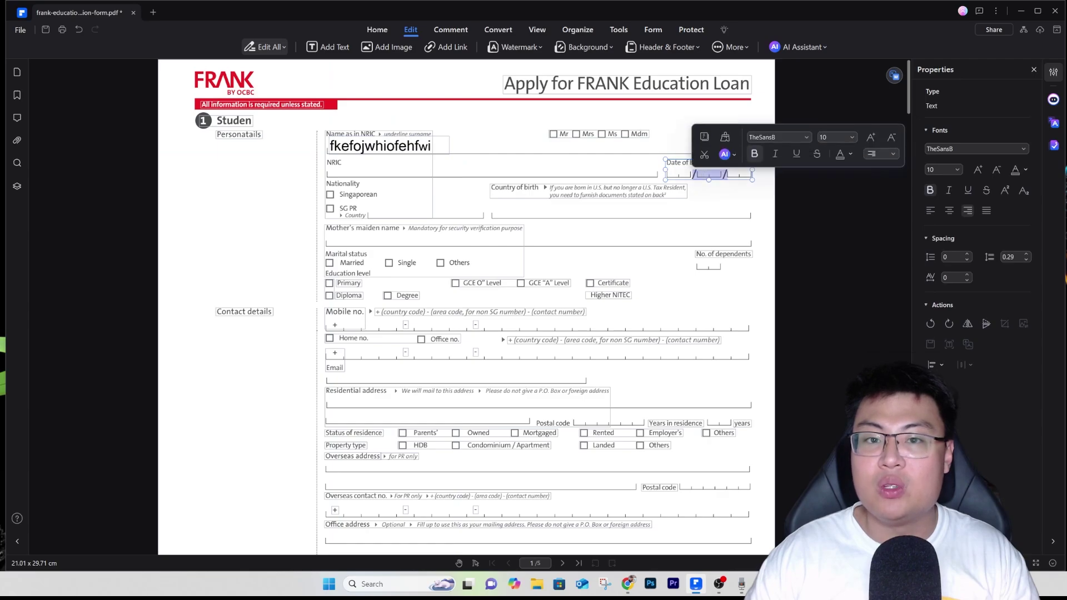
type("ee/")
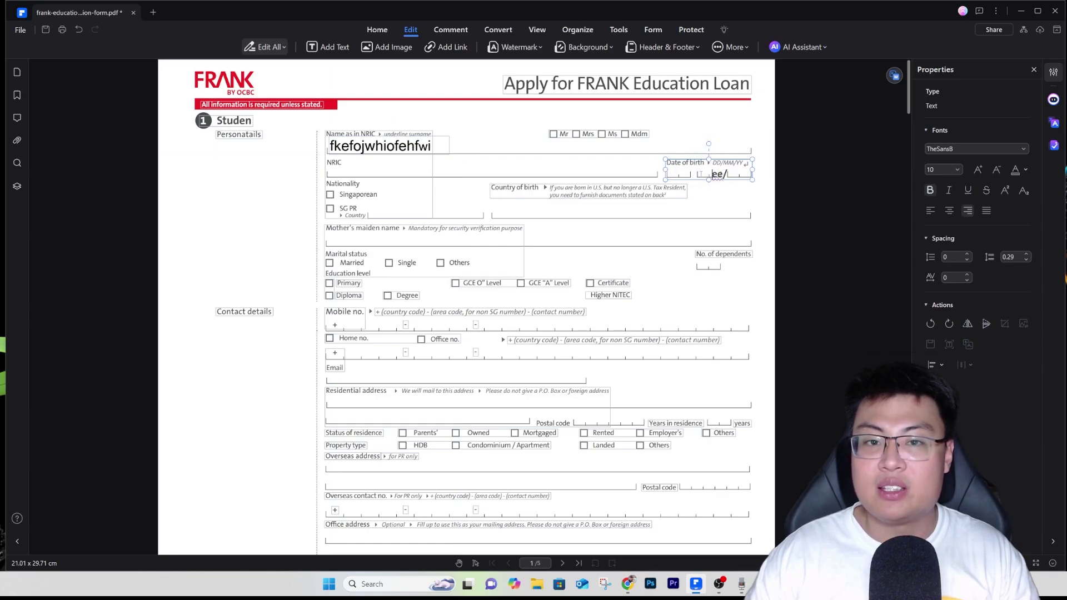
key("Up")
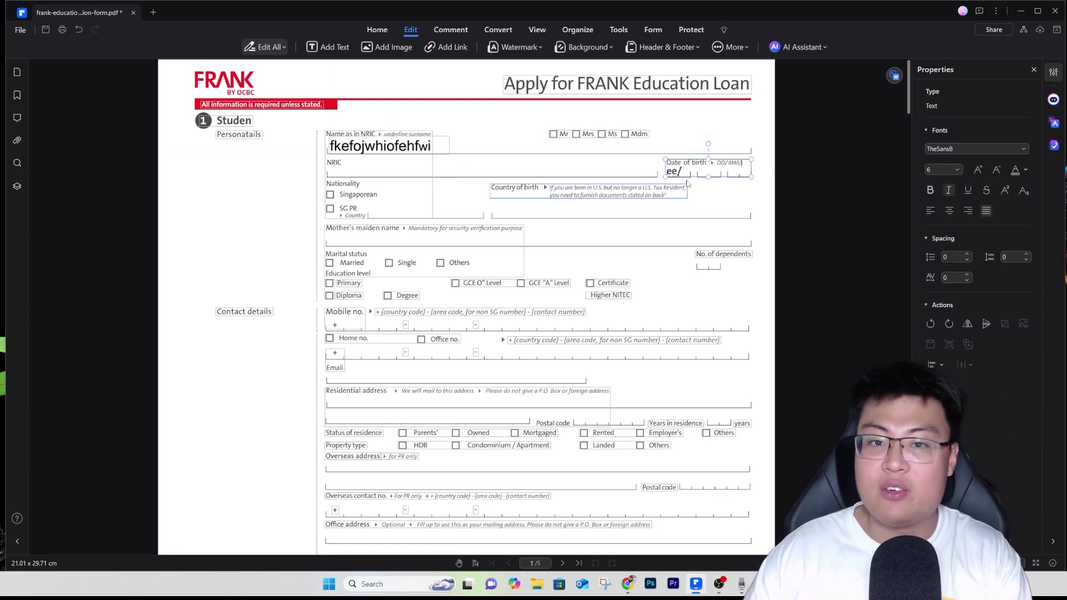
left_click(694, 163)
left_click(539, 283)
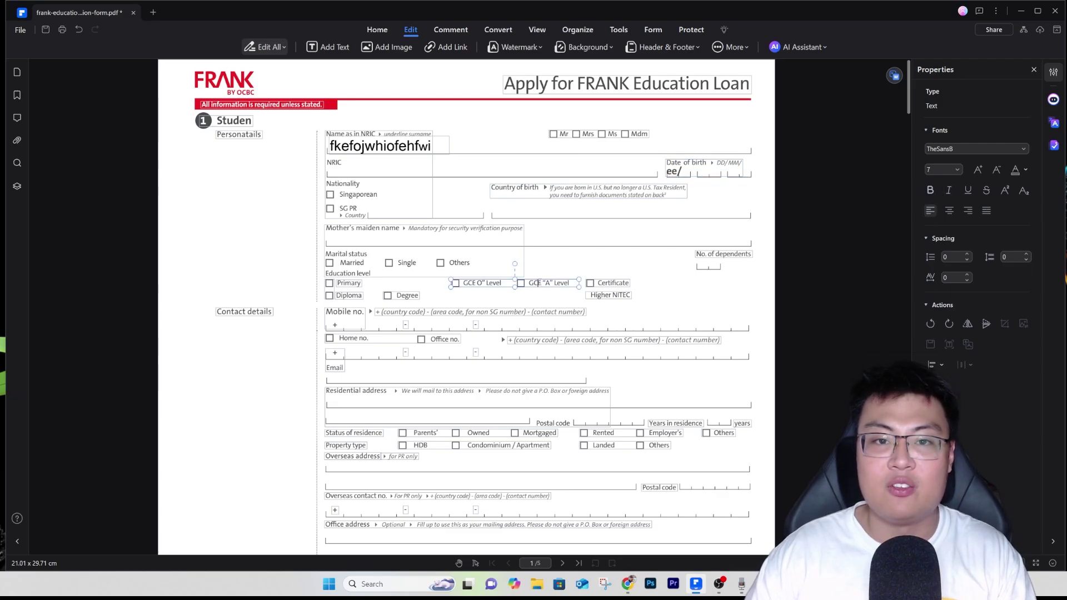
Add a text box reading 'fjklbfjkwjfwbuifkjef' on the Office address line.
scroll(614, 280, "down", 3)
scroll(615, 280, "up", 3)
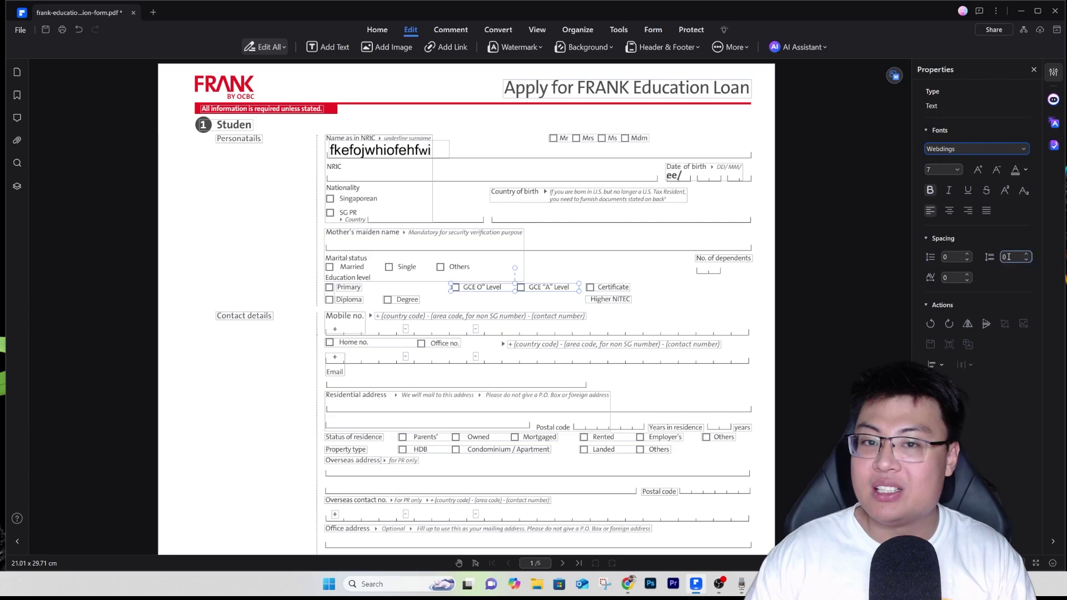
scroll(655, 324, "down", 9)
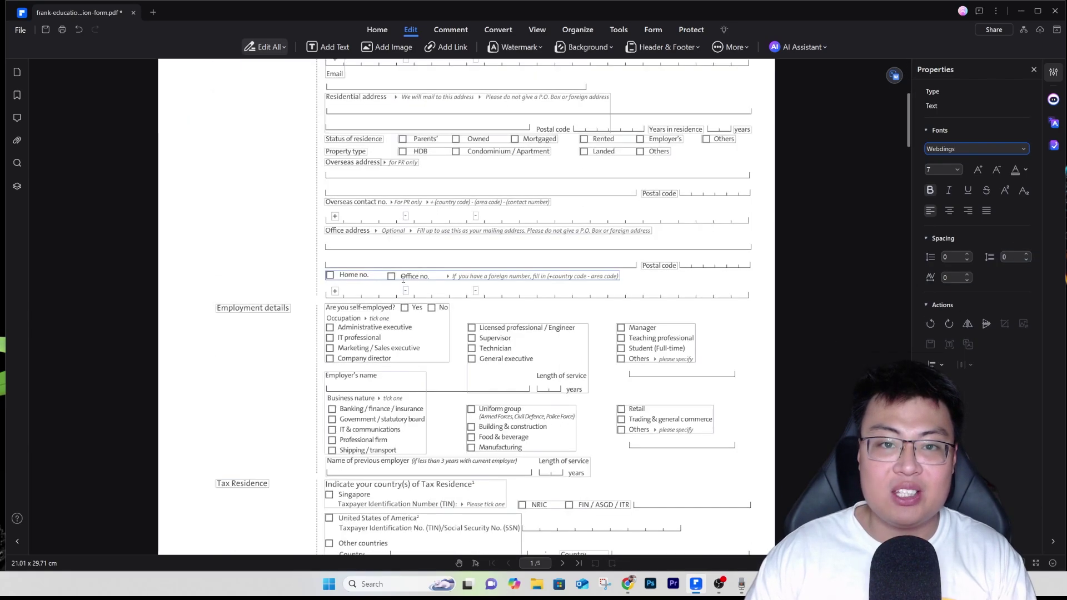
left_click(386, 78)
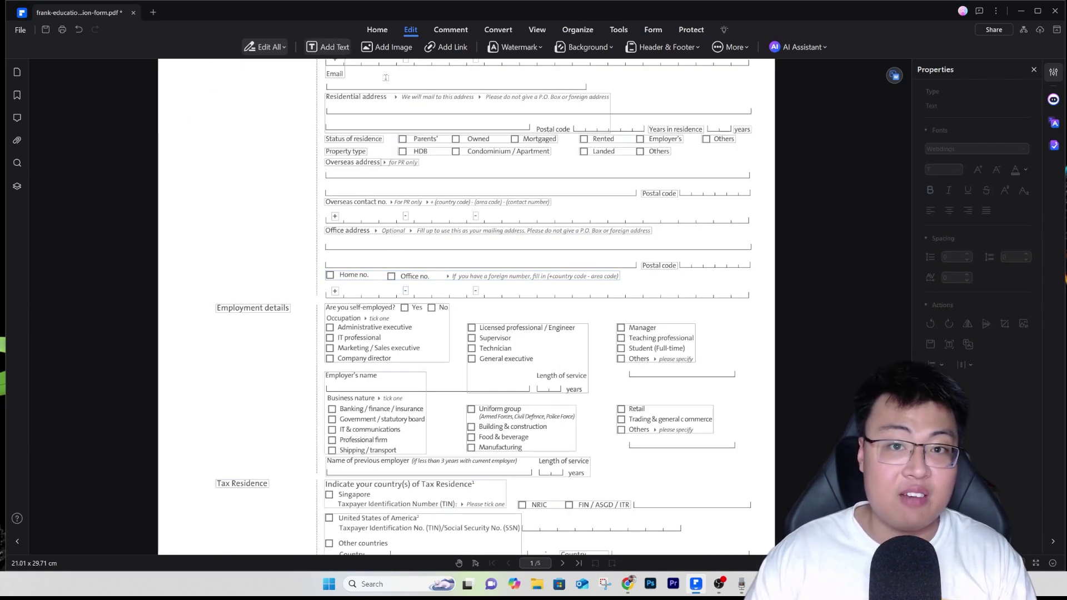
left_click(366, 245)
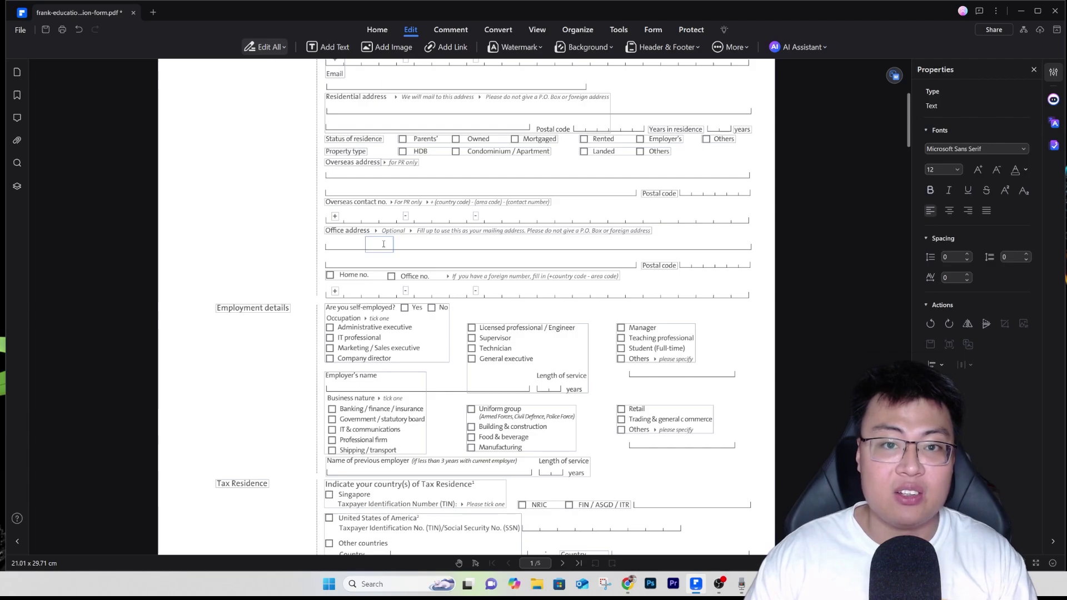
type("fjklbfjkwjfwbuifkjef")
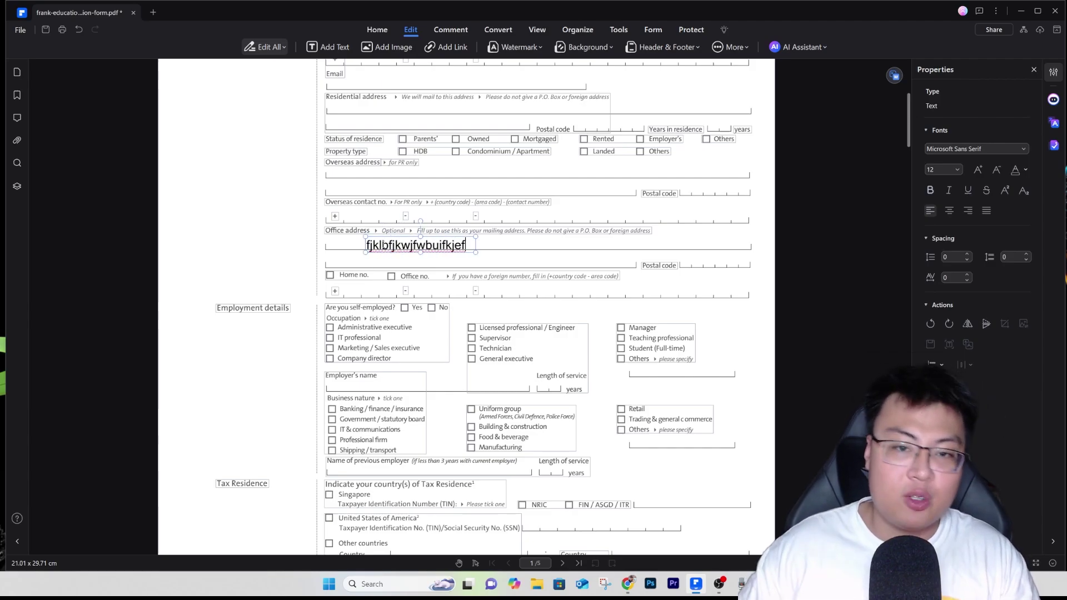
Select all of the Office address text and bring up its AI writing actions.
right_click(441, 245)
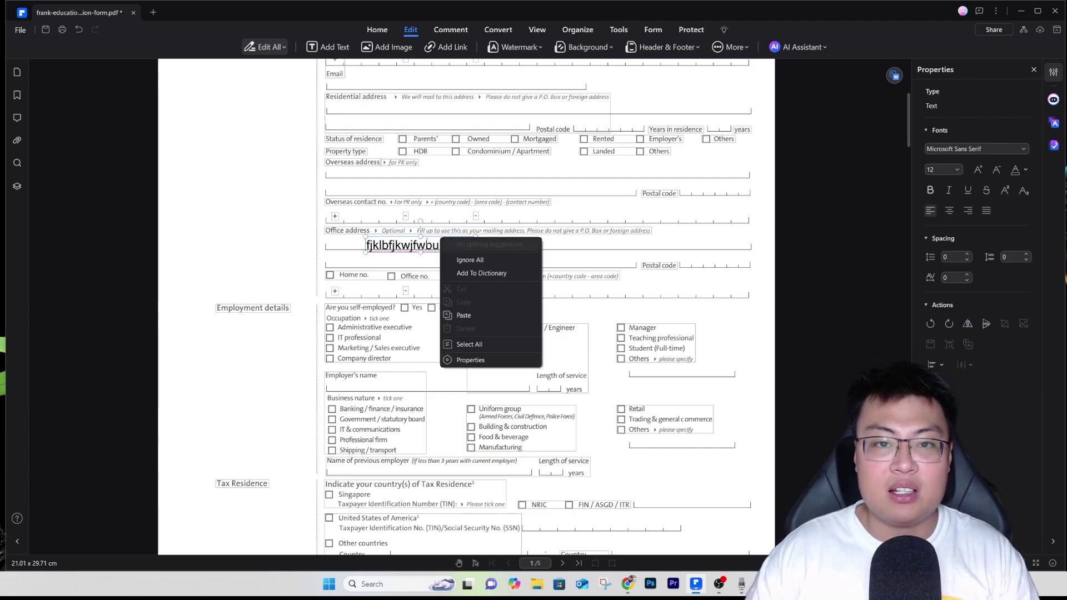
left_click(469, 344)
left_click(412, 246)
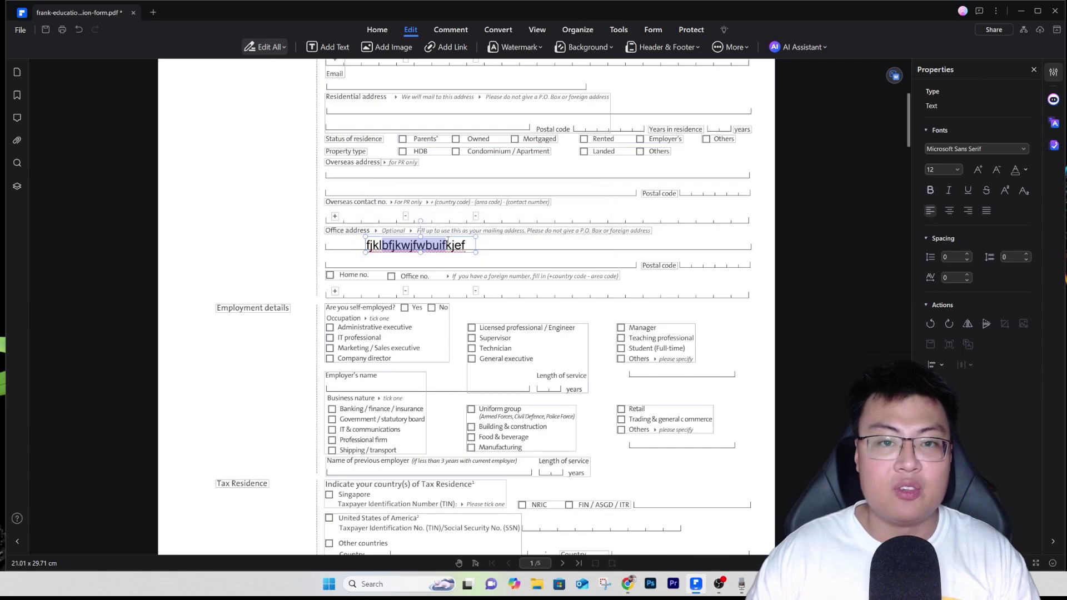
double_click(372, 245)
left_click(399, 222)
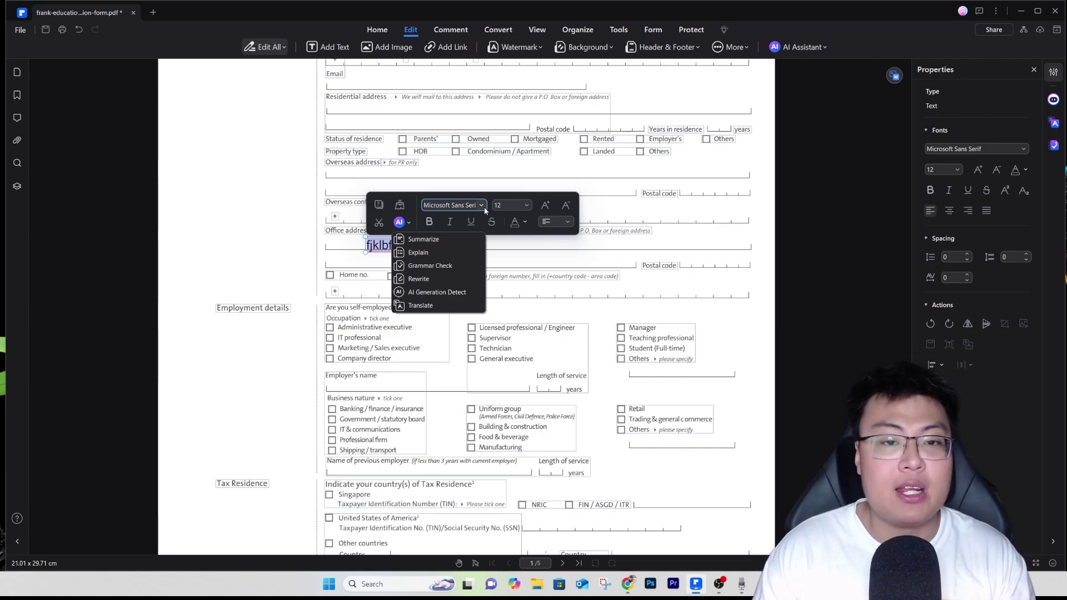
Grammar-check the Office address text, close the results, and ignore its spelling warning.
left_click(433, 266)
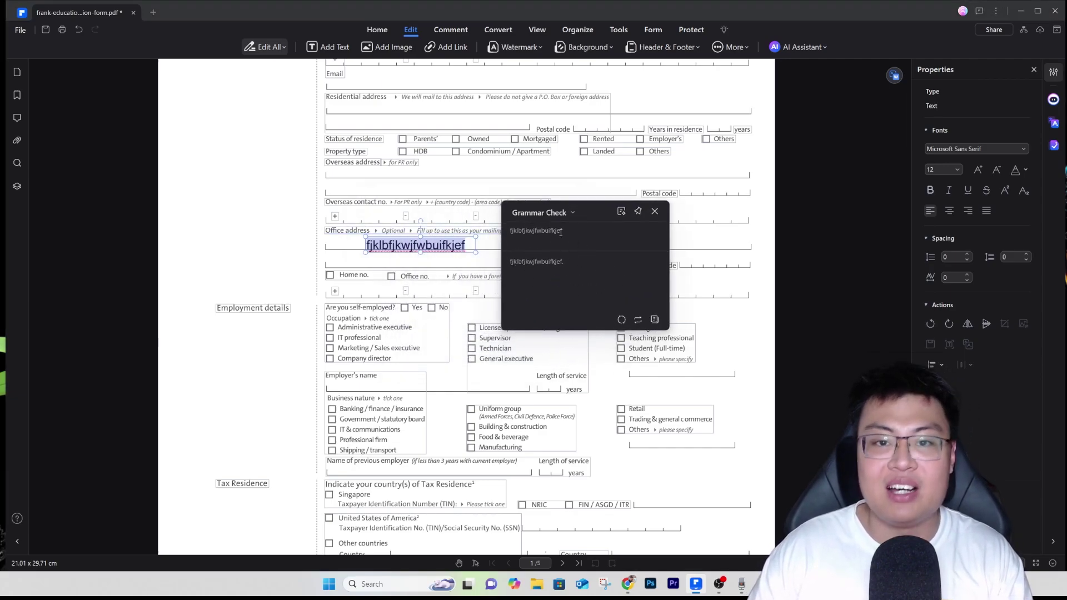
left_click(655, 211)
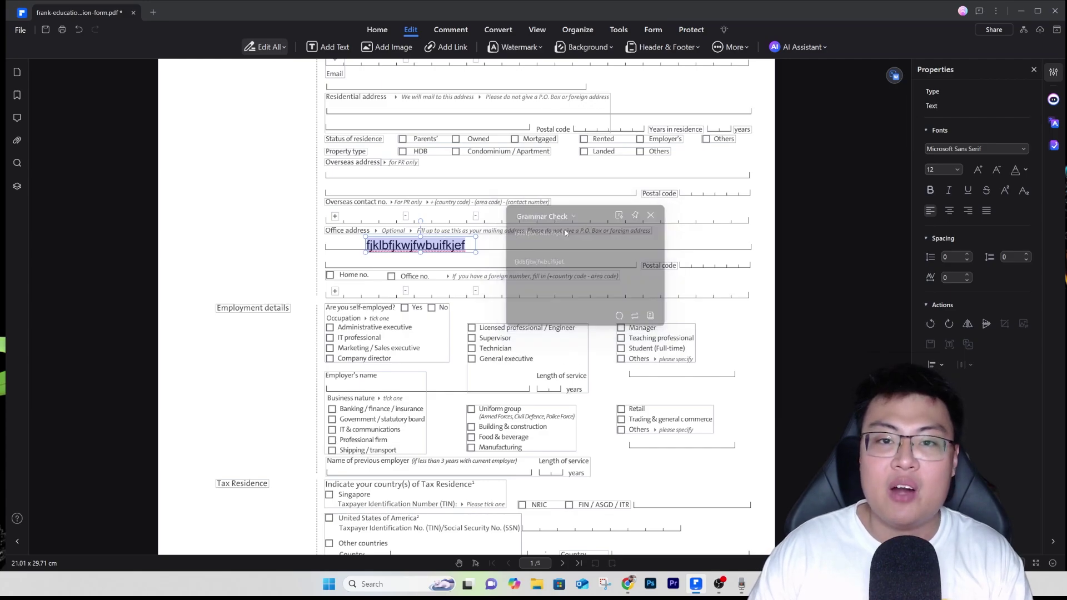
left_click(454, 245)
right_click(455, 245)
left_click(475, 242)
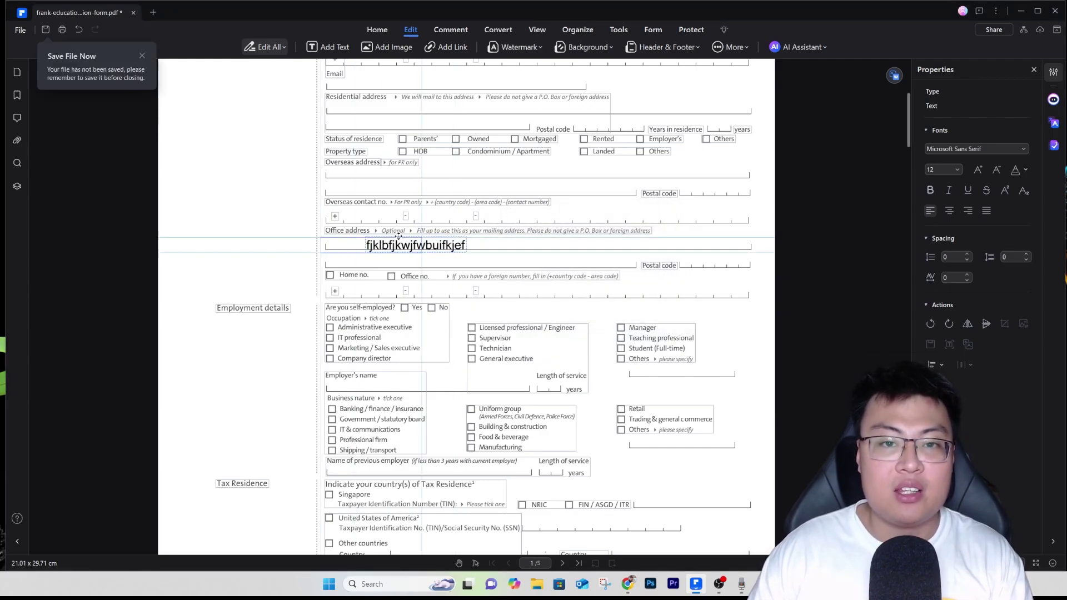
Move the Office address text box left to the start of its line.
left_click_drag(451, 236, 374, 233)
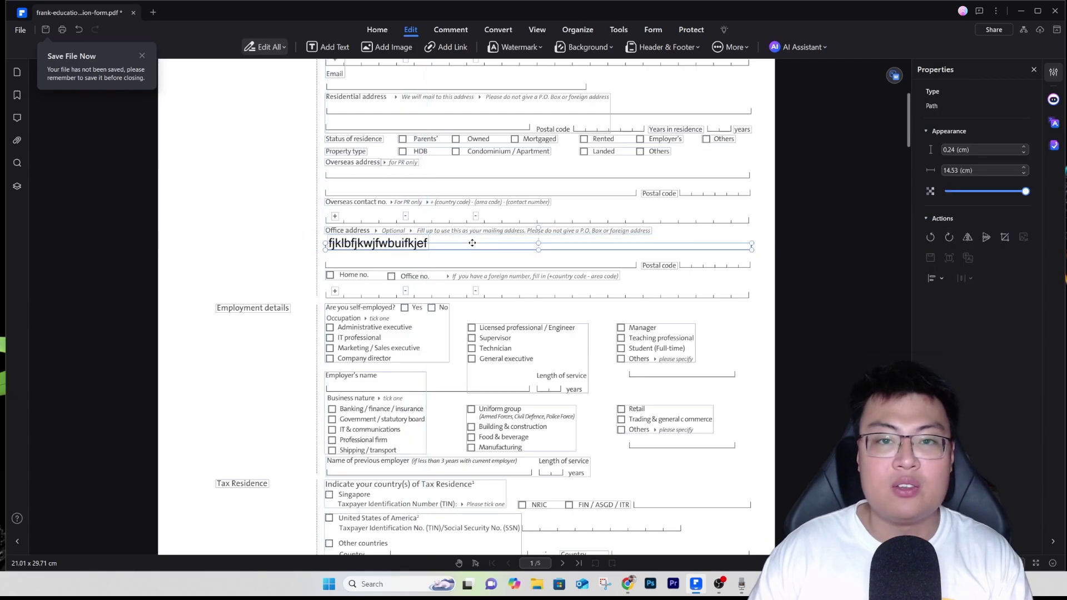
scroll(678, 266, "up", 5)
scroll(678, 266, "down", 20)
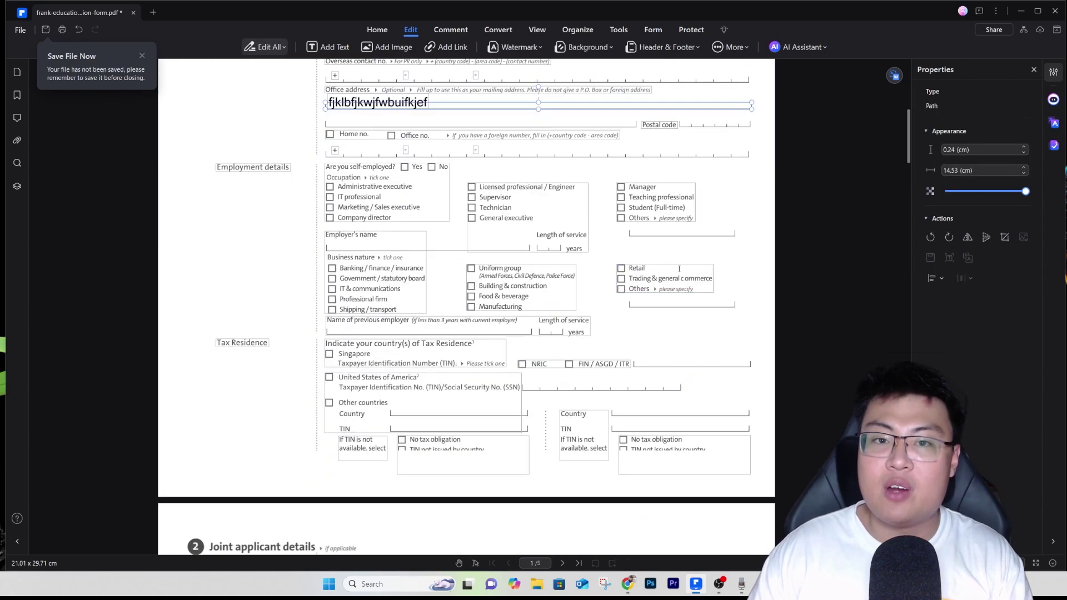
scroll(411, 178, "up", 7)
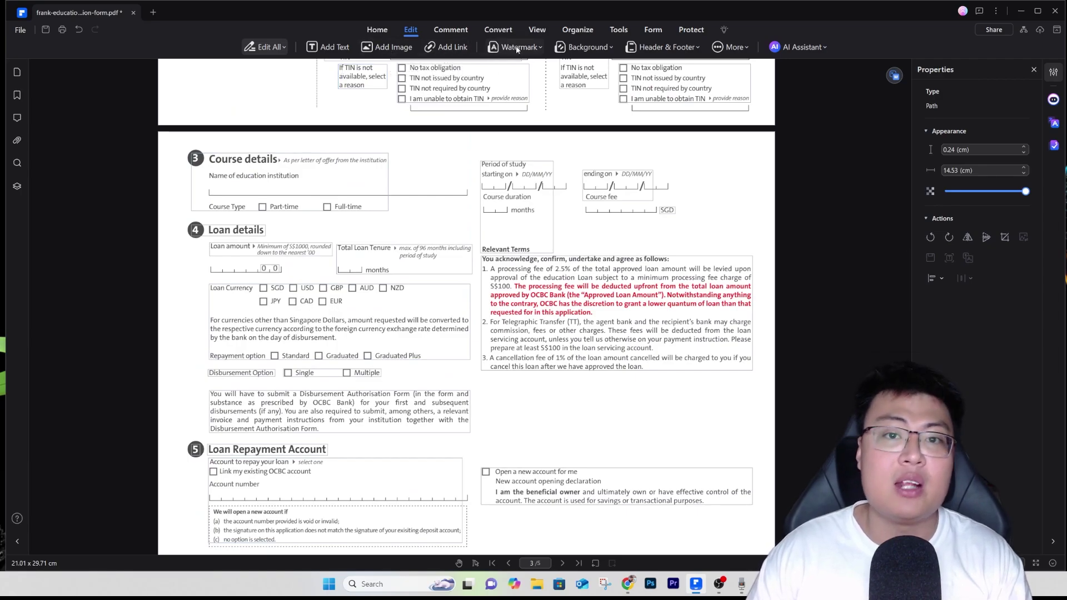
Glance at the Background and Header & Footer options, then switch to the Comment tools.
left_click(562, 47)
left_click(708, 192)
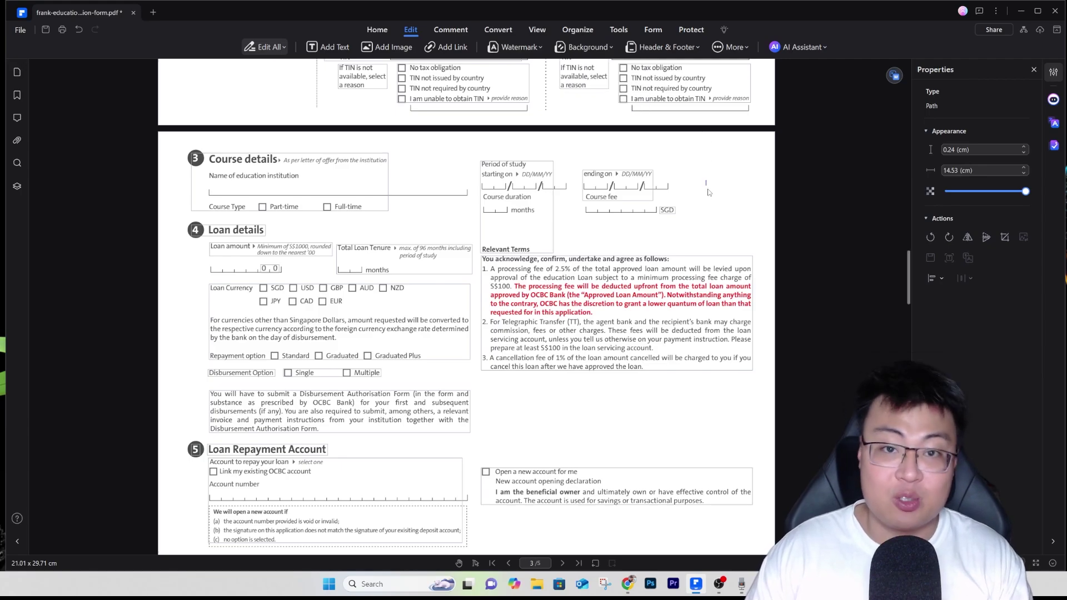
scroll(695, 166, "up", 14)
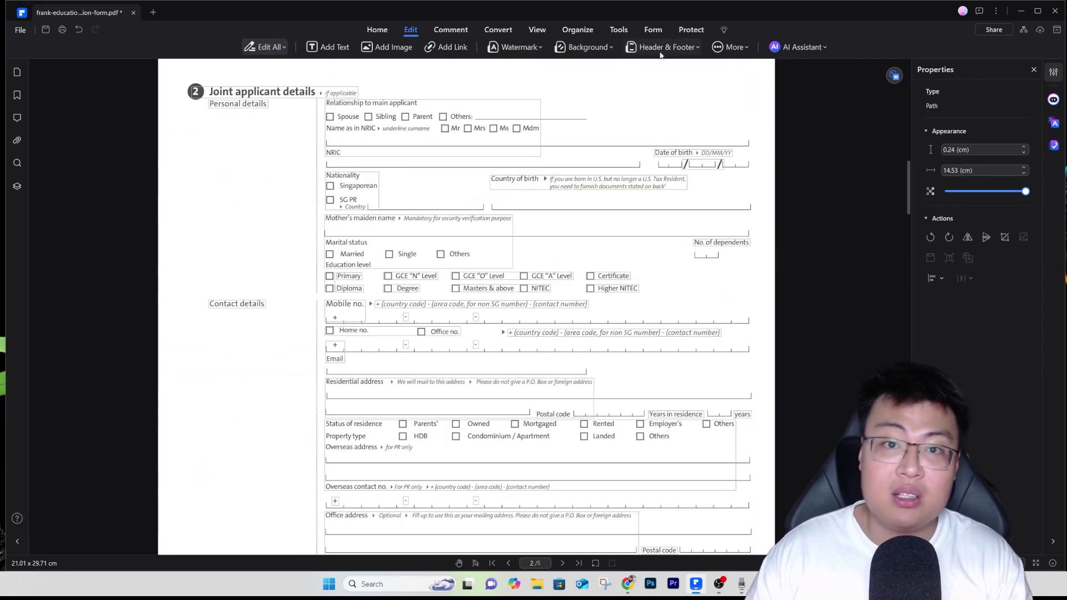
left_click(660, 50)
left_click(645, 129)
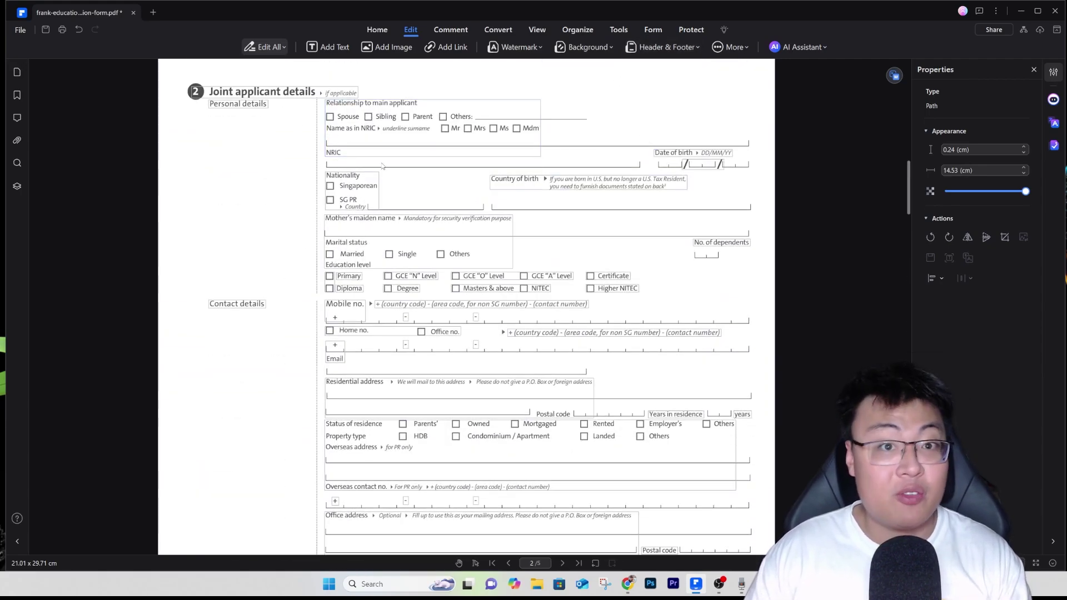
scroll(459, 179, "up", 10)
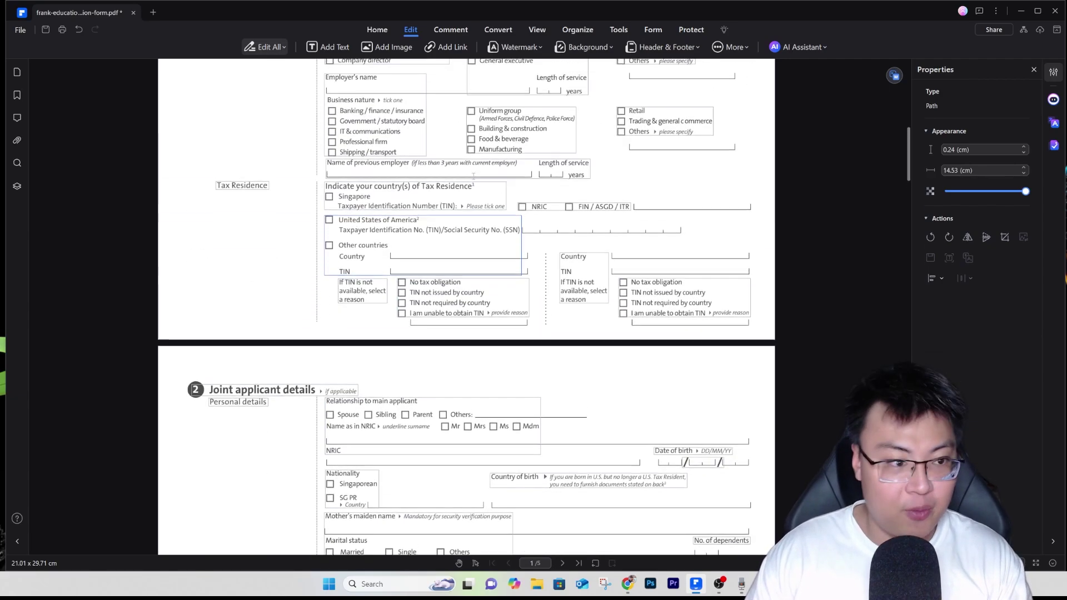
scroll(471, 174, "up", 6)
scroll(406, 217, "down", 6)
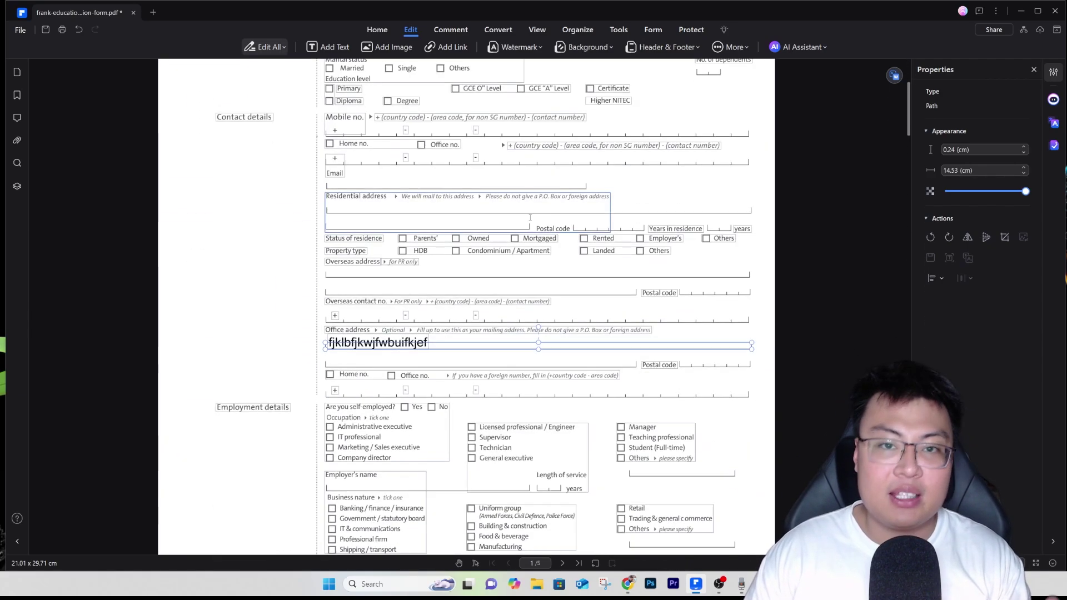
scroll(428, 209, "up", 6)
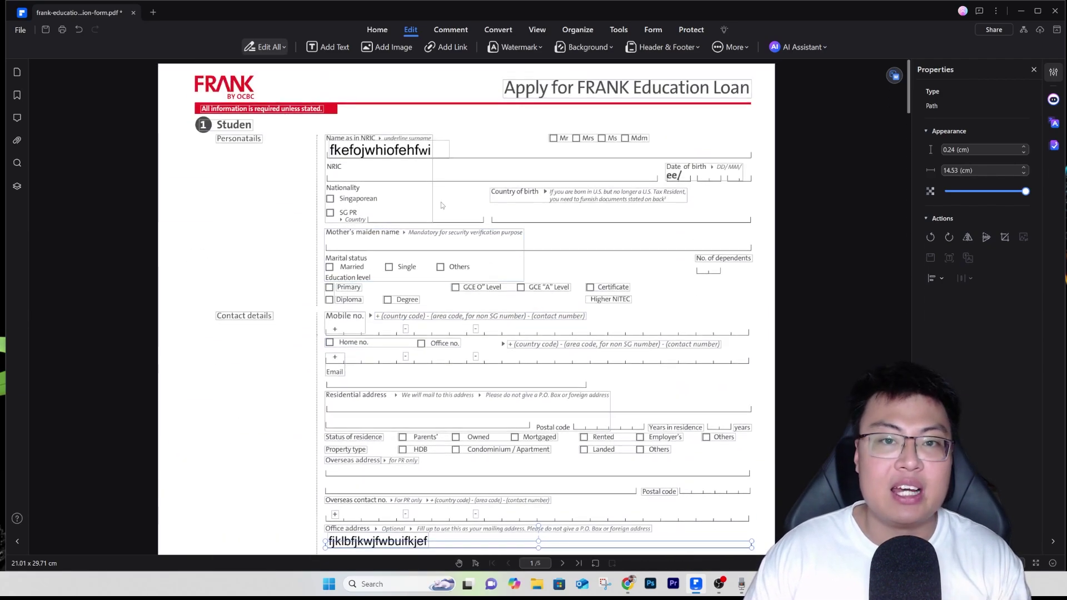
left_click(449, 30)
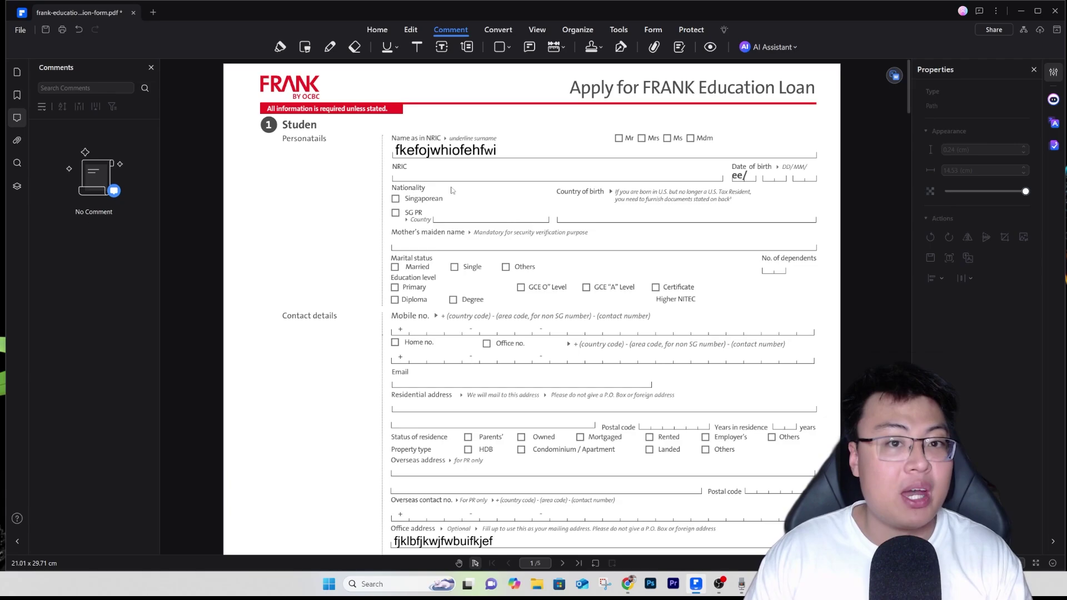
Add a text-box comment reading 'fill this up' by the SG PR Country field.
left_click(454, 191)
left_click(351, 243)
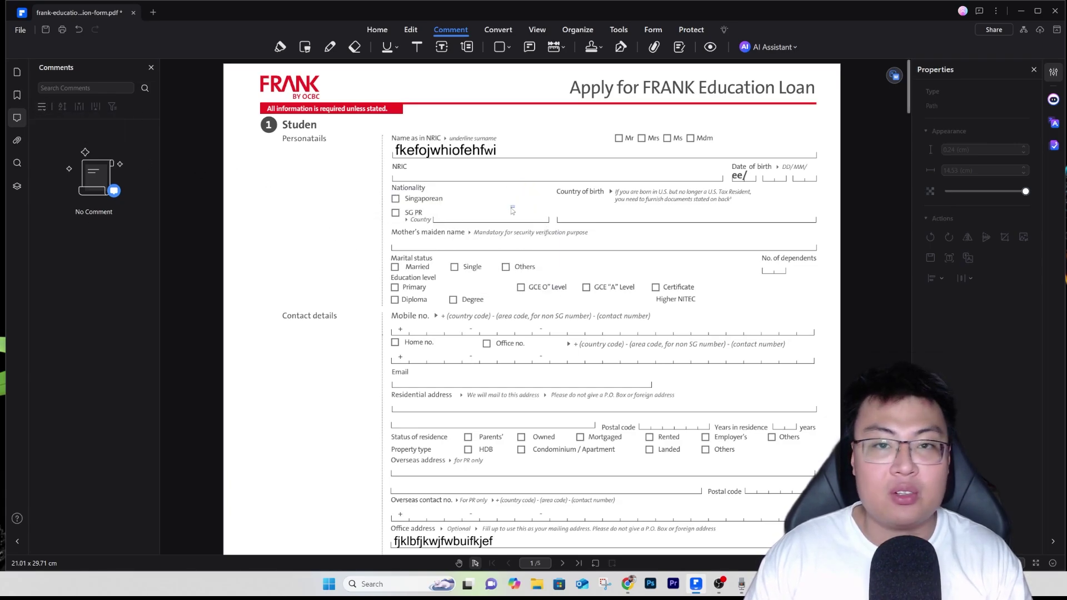
left_click(441, 46)
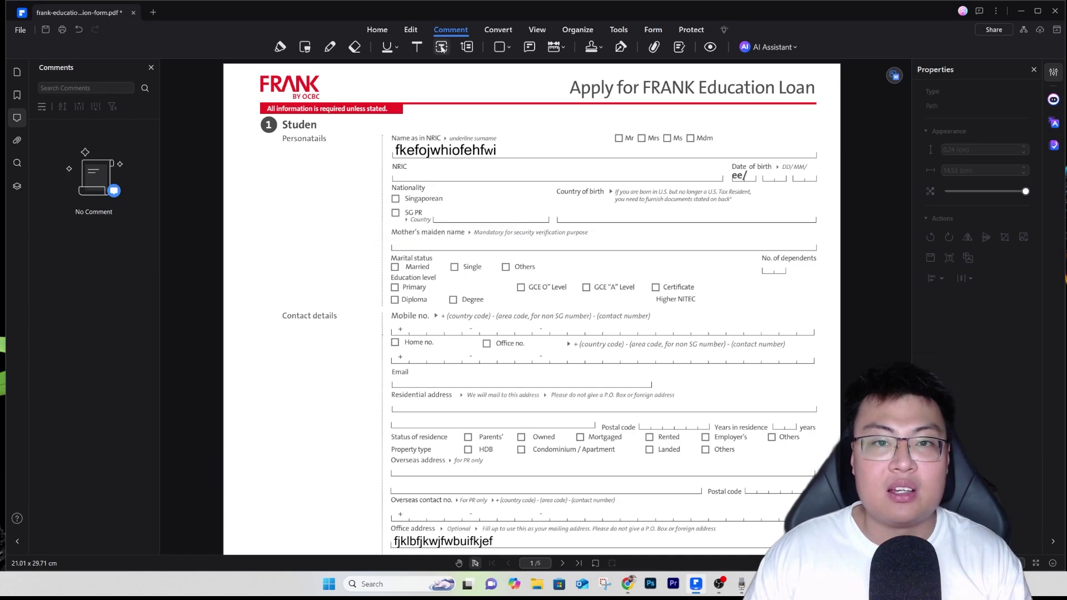
left_click(453, 211)
type("eet4t4t")
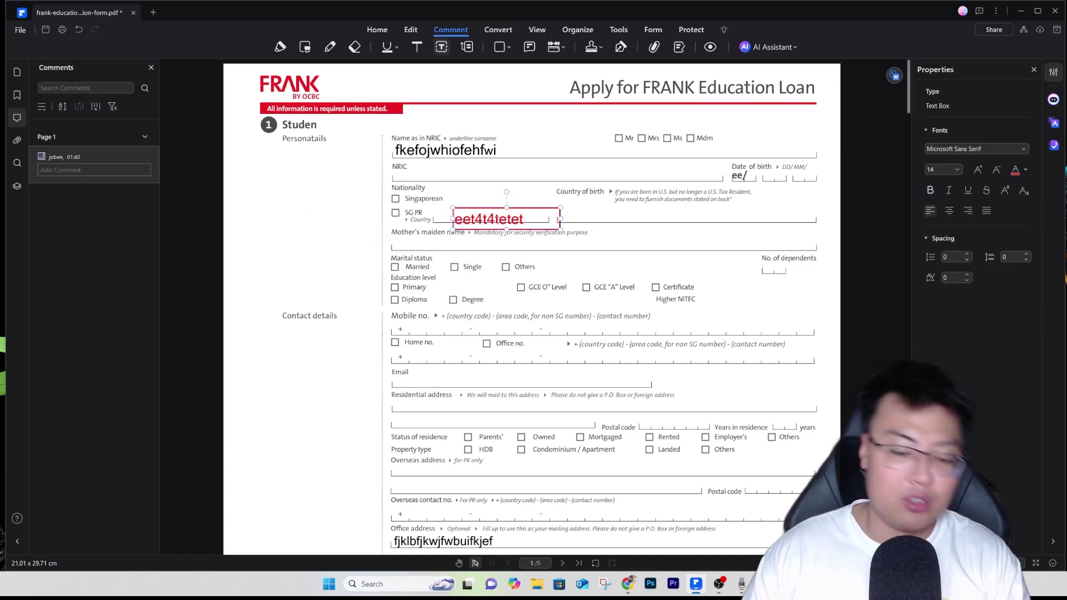
type("etet")
key("BackSpace")
key("BackSpace")
key("BackSpace")
key("BackSpace")
key("BackSpace")
key("BackSpace")
key("BackSpace")
key("BackSpace")
key("BackSpace")
key("BackSpace")
key("BackSpace")
type("fill this u")
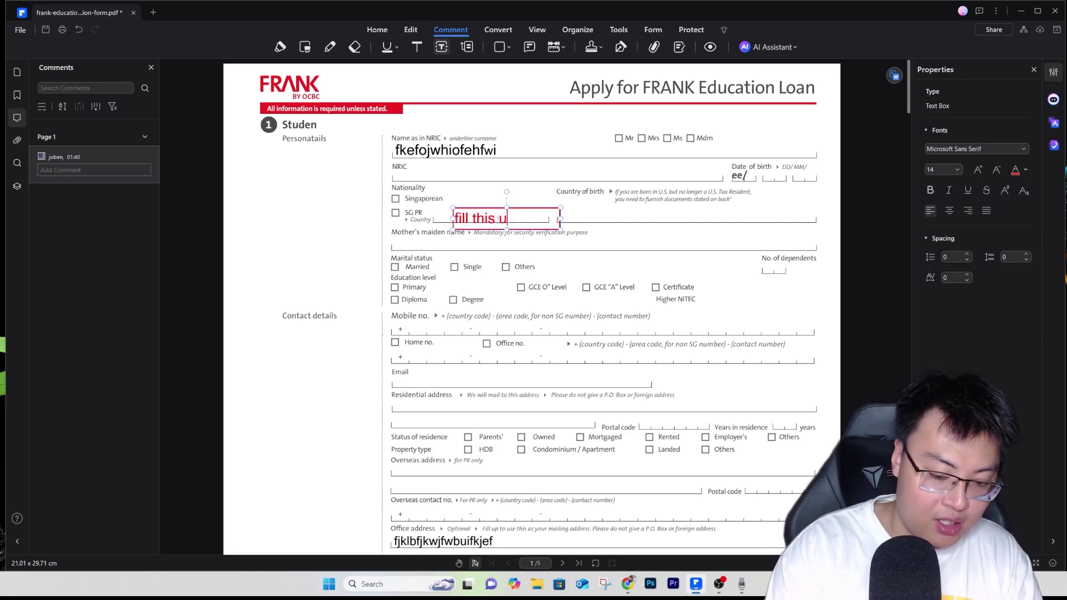
type("p")
Reposition the 'fill this up' comment and select it in the Comments panel.
left_click_drag(531, 206, 517, 199)
left_click(496, 234)
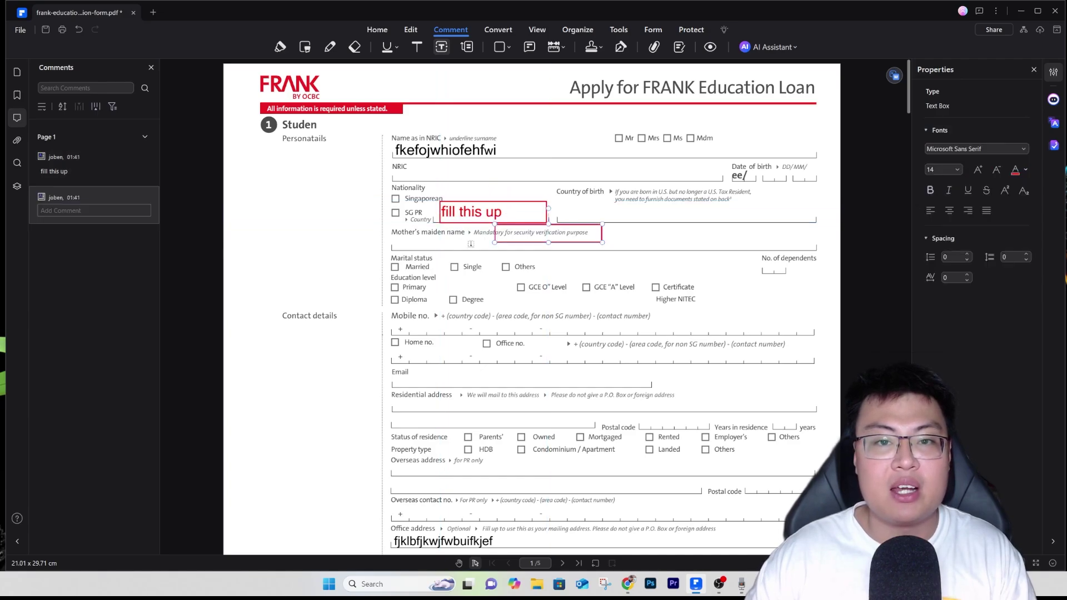
left_click(91, 160)
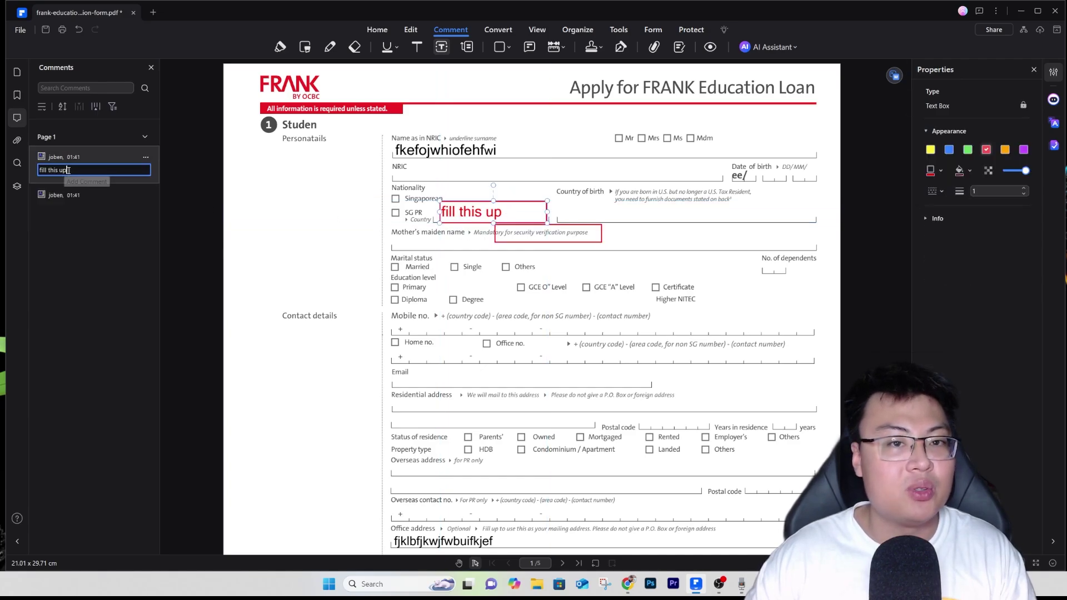
left_click(520, 211)
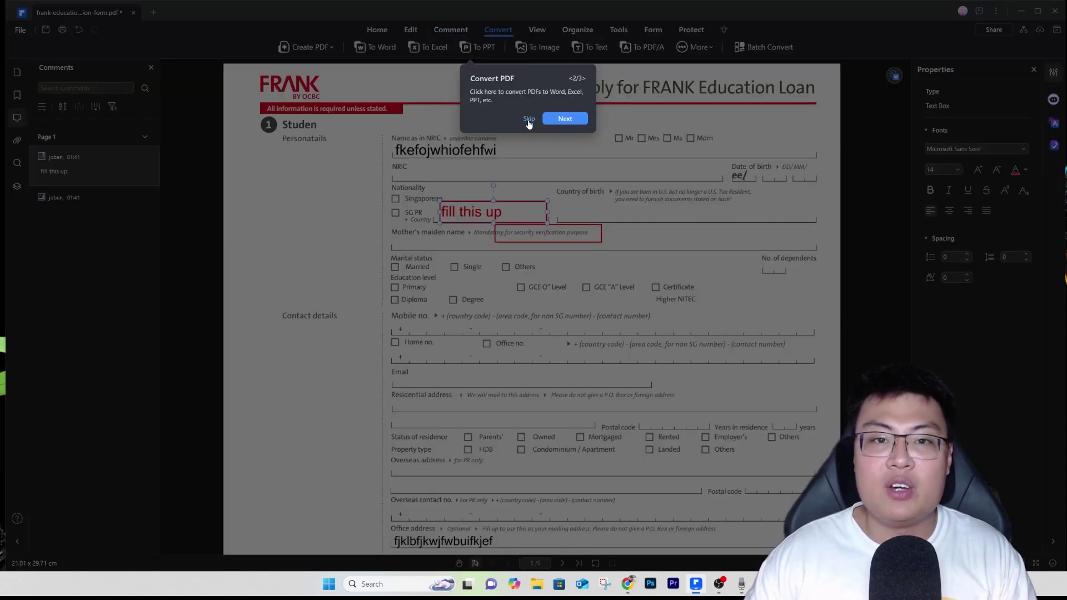
Dismiss the conversion intro and list the extra formats: EPUB, RTF, HTML, HWP, Markdown.
left_click(529, 120)
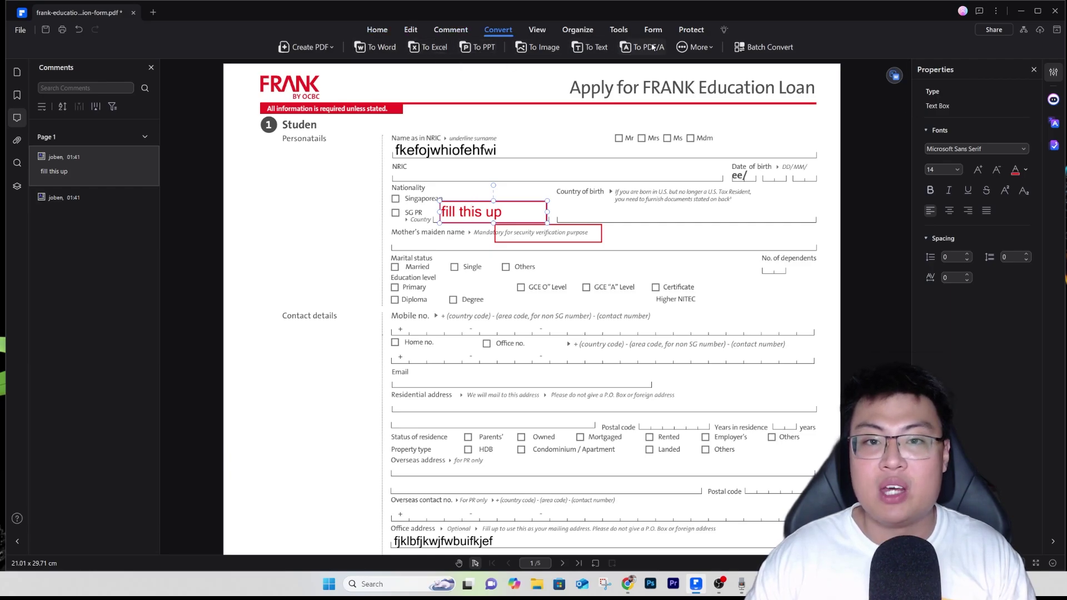
left_click(692, 47)
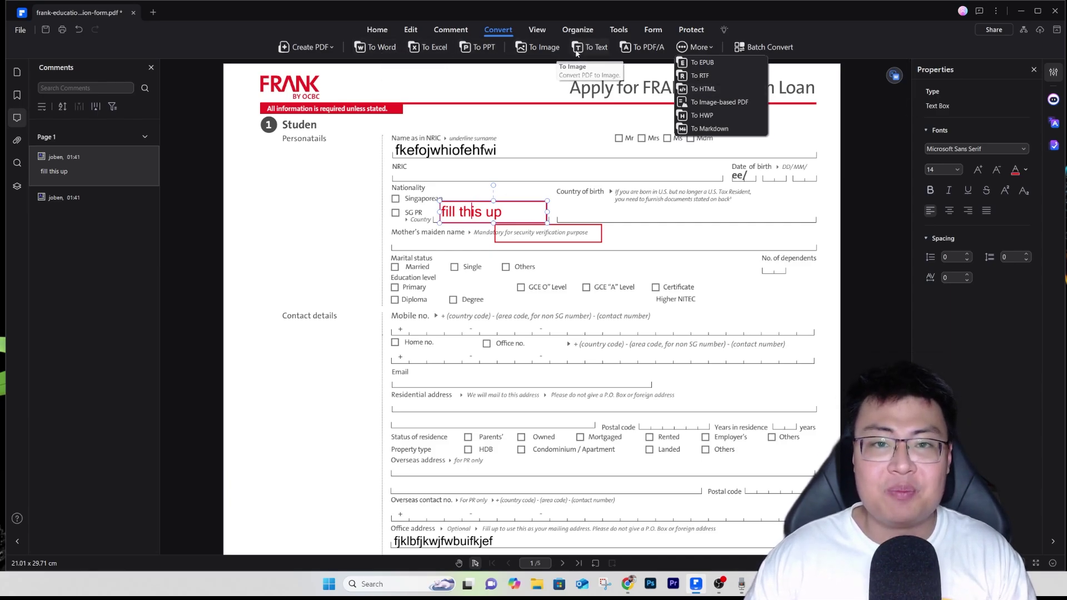
left_click(396, 49)
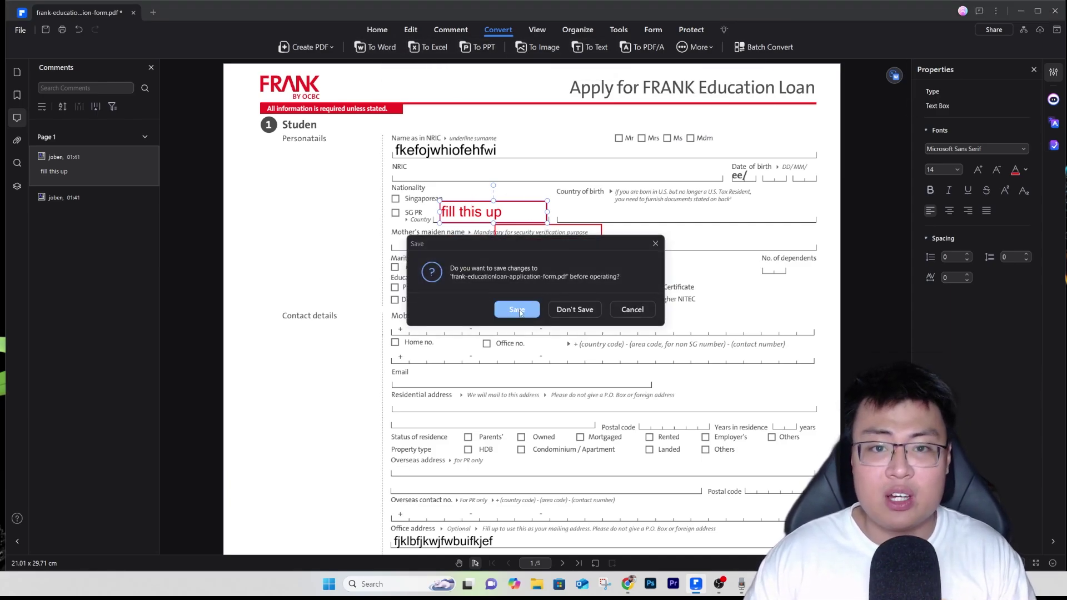
Save edits, start and cancel a Word (*.docx) conversion, then show five page thumbnails in Organize.
left_click(632, 307)
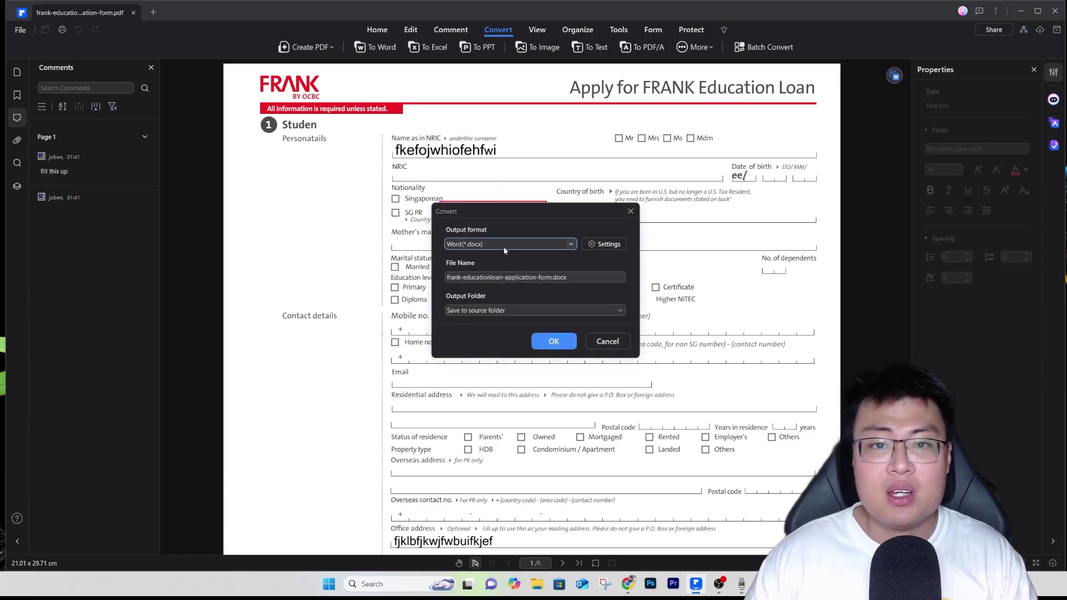
left_click(538, 243)
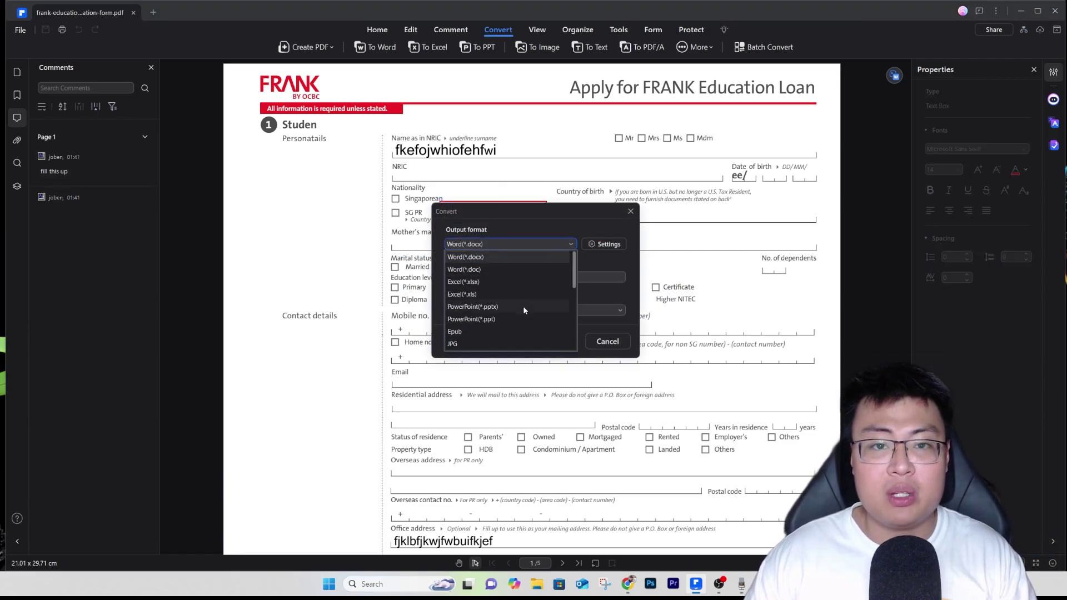
left_click(591, 286)
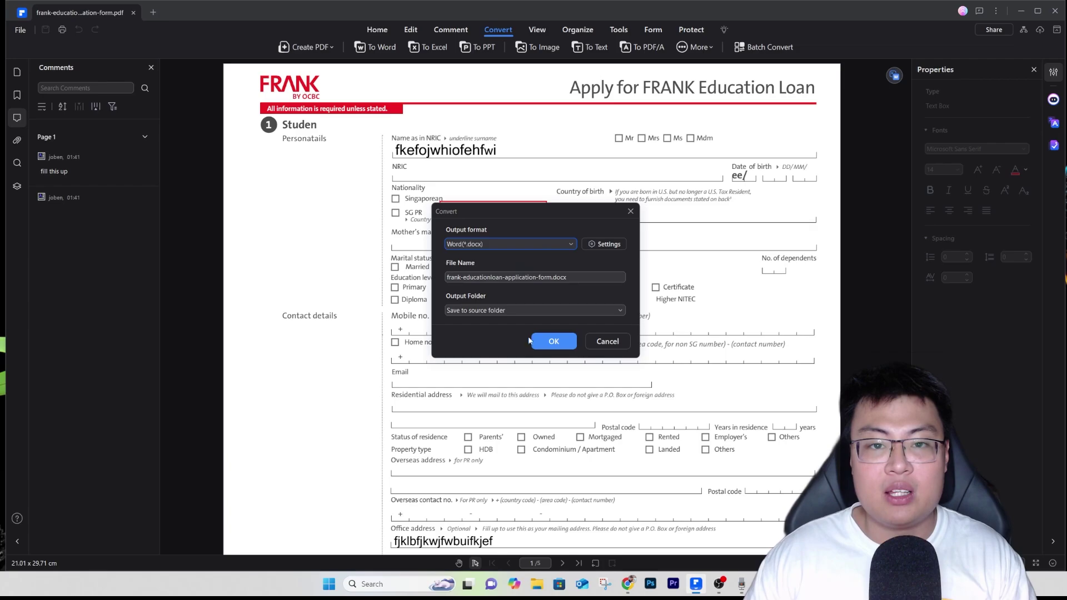
left_click(562, 344)
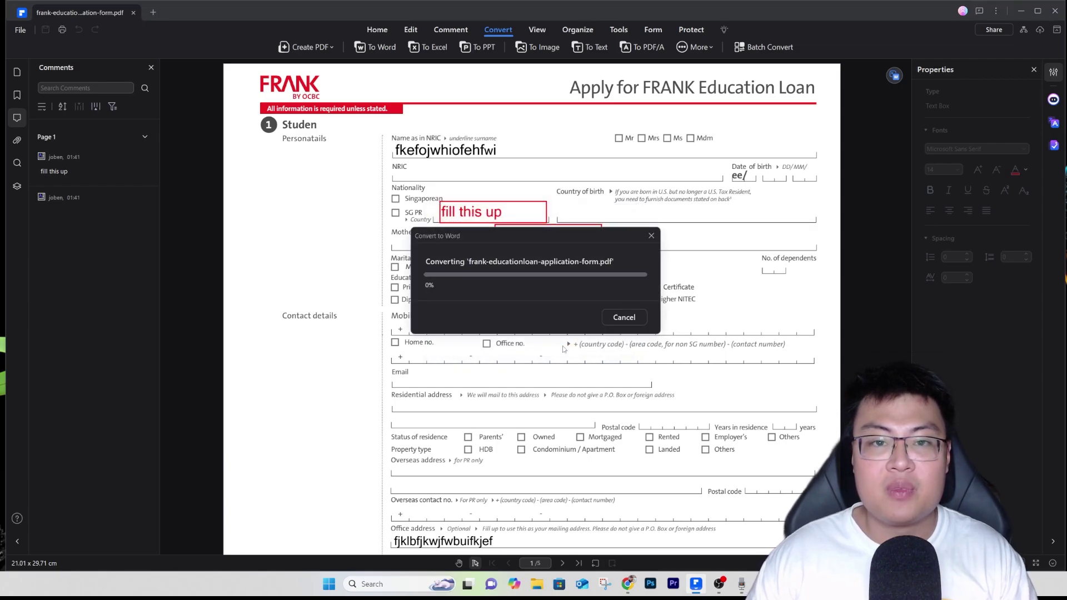
left_click(637, 327)
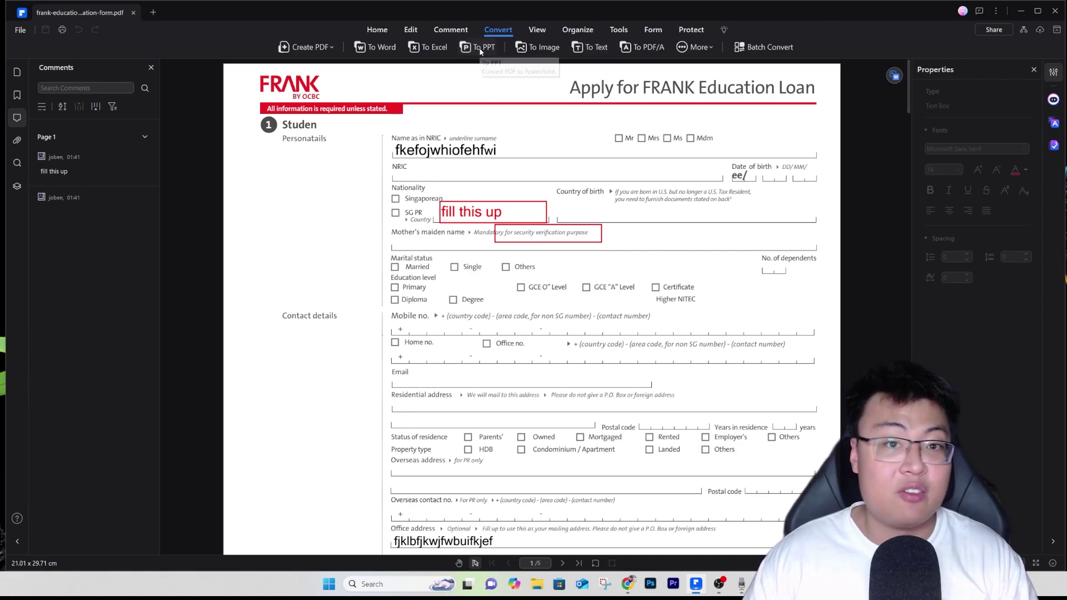
left_click(537, 31)
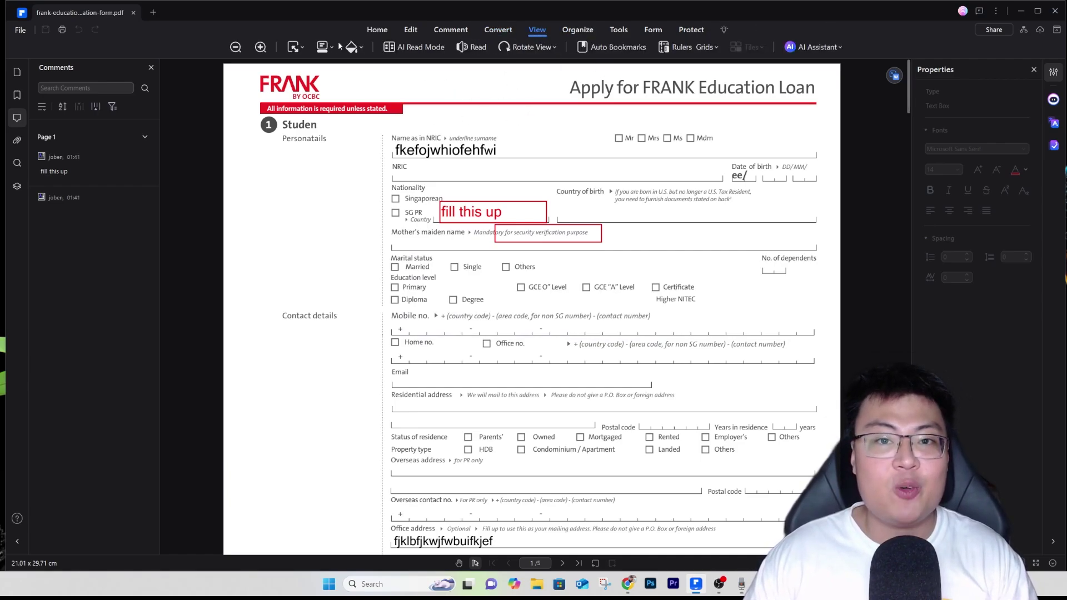
left_click(578, 29)
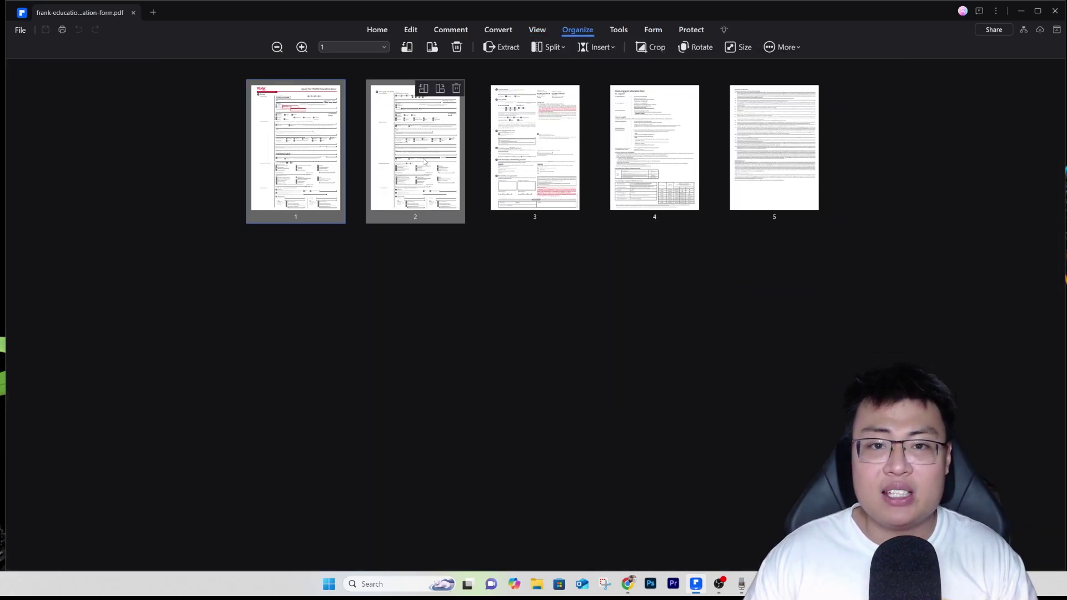
Select pages 3–4 and check the Rotate and More options without applying any change.
left_click(774, 150)
left_click_drag(657, 126, 534, 150)
left_click_drag(650, 200, 481, 196)
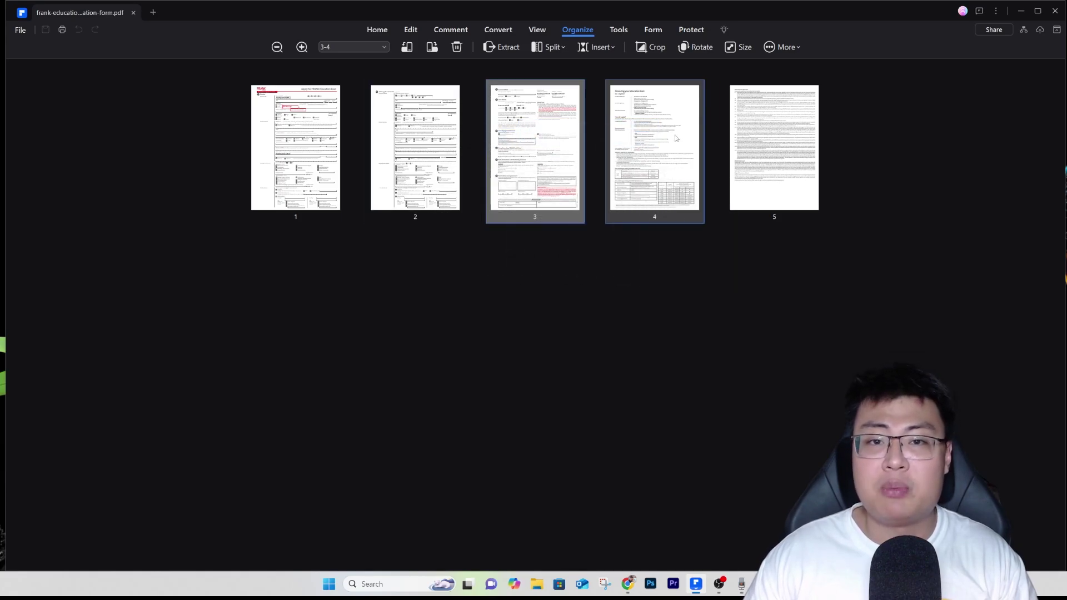
left_click(706, 48)
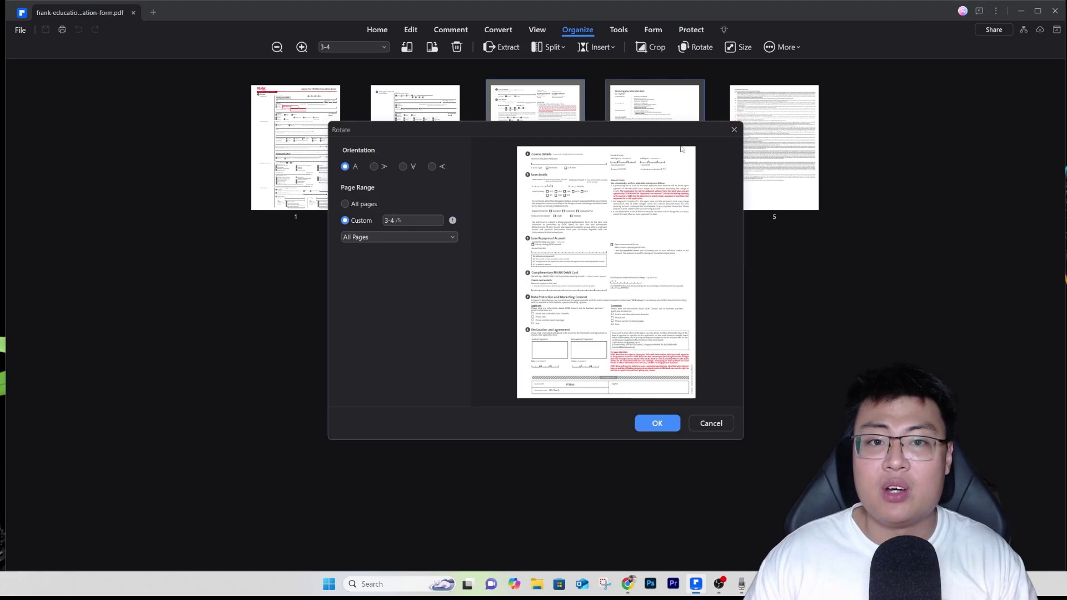
left_click(734, 130)
left_click(790, 49)
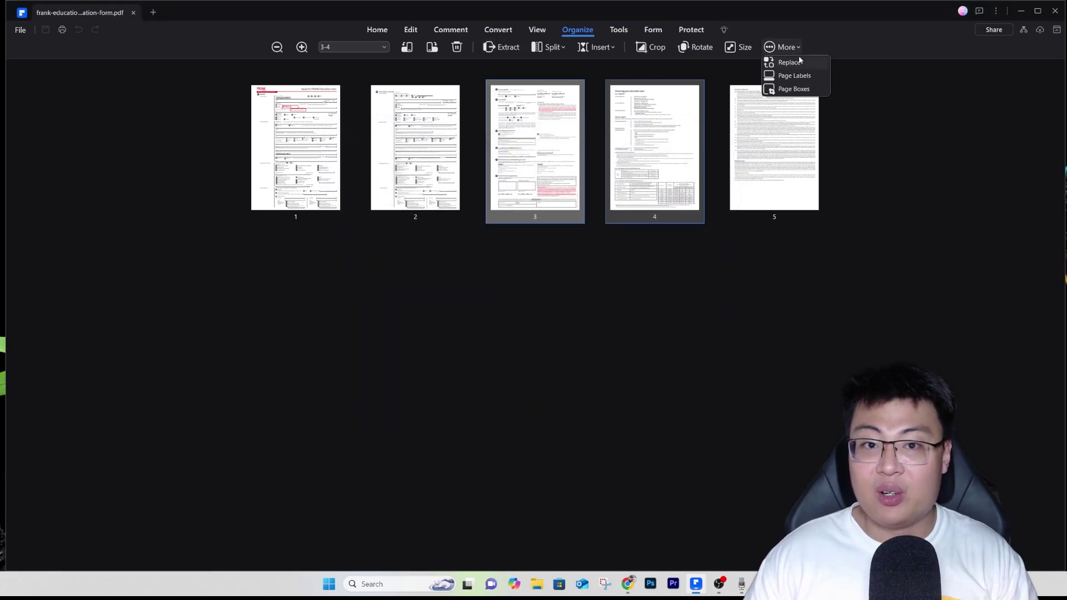
left_click(901, 102)
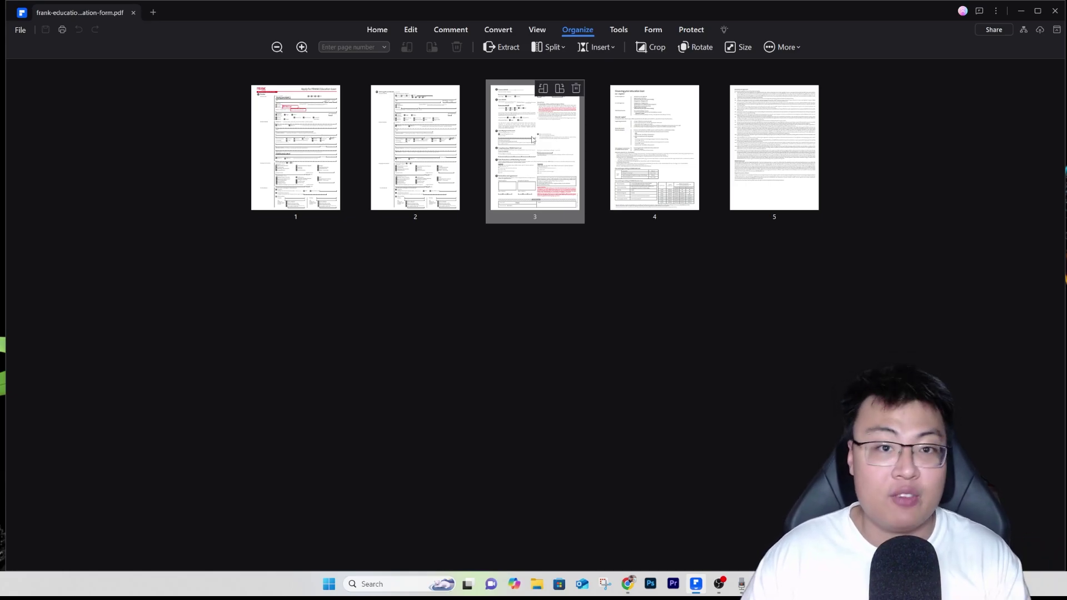
Leave the thumbnail layout for the Tools view and scroll through the normal loan form pages.
left_click(618, 30)
scroll(226, 185, "down", 2)
scroll(226, 185, "down", 3)
scroll(513, 146, "up", 12)
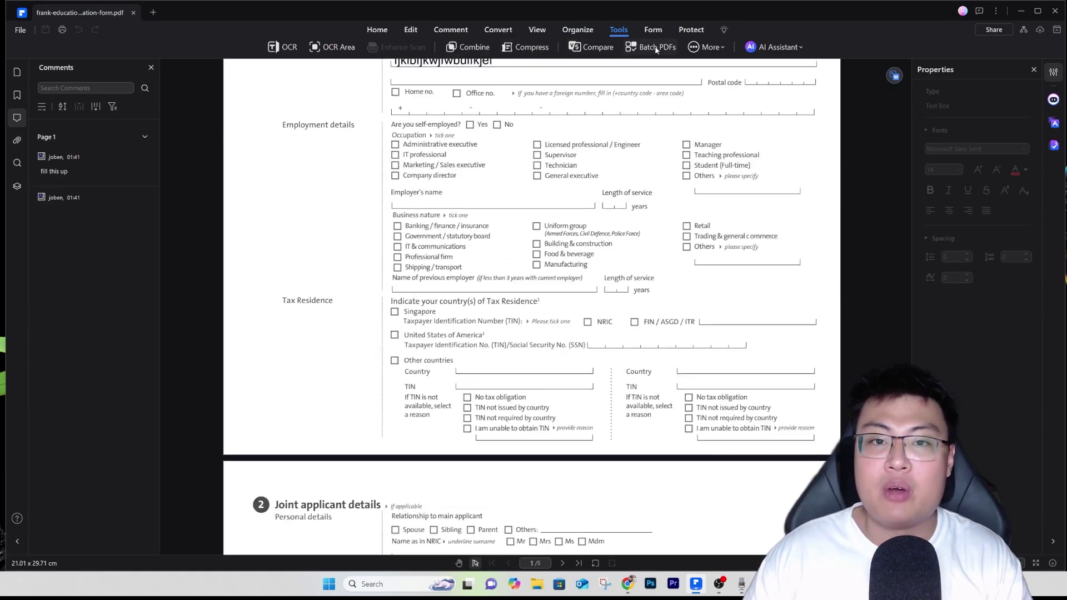
Switch to the Form tools, then select and deselect the + text in Overseas contact no.
left_click(651, 30)
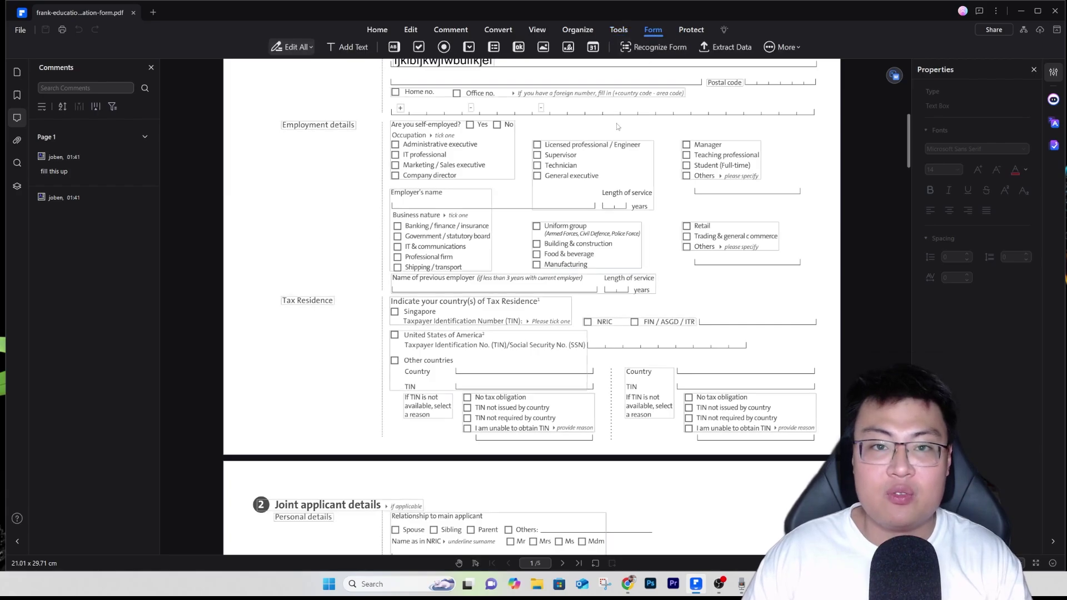
scroll(444, 186, "up", 3)
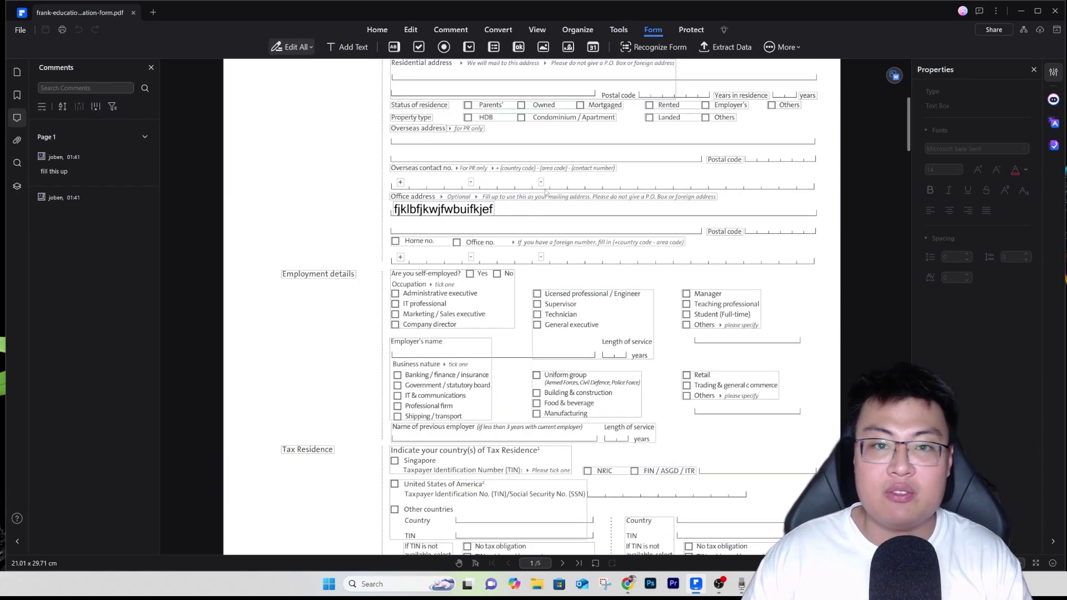
left_click(400, 182)
left_click(458, 193)
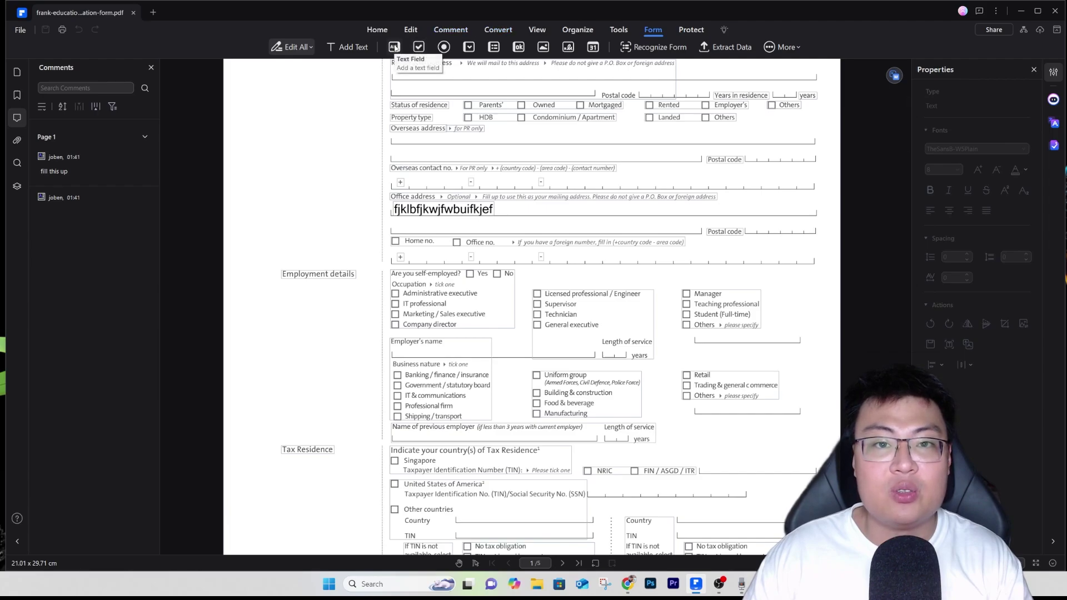
Add a check box field over the Parents' box, center it horizontally, and move one beside Office address.
left_click(419, 48)
left_click(469, 117)
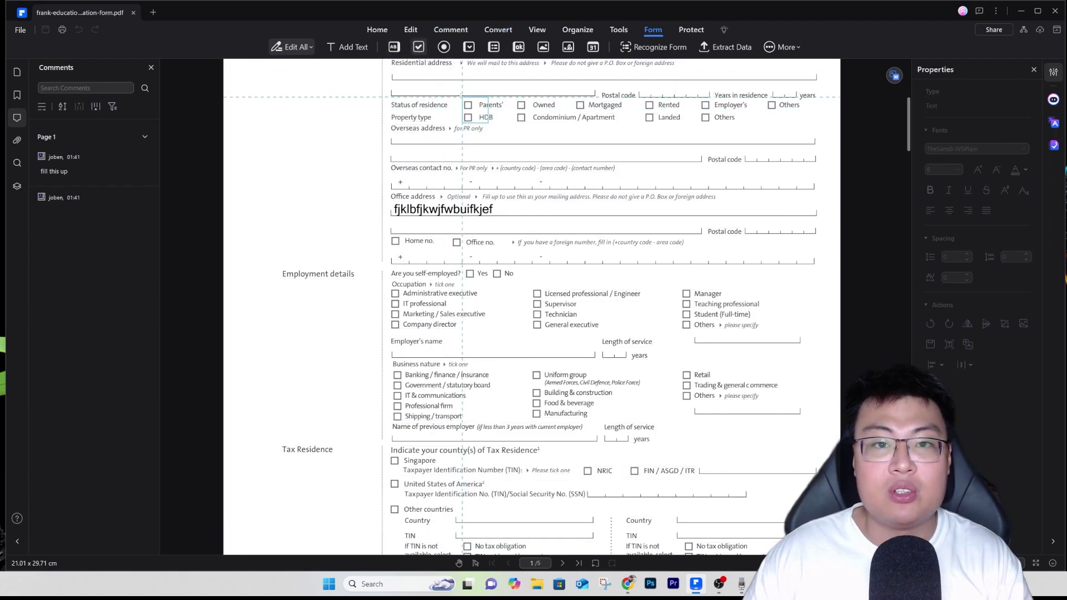
left_click(461, 98)
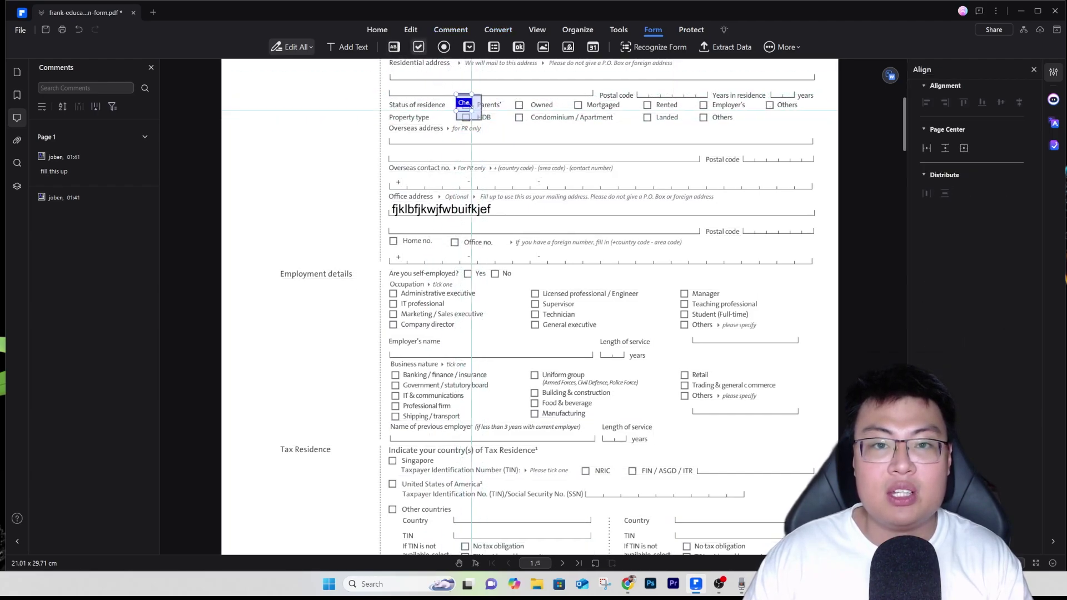
left_click_drag(461, 100, 478, 112)
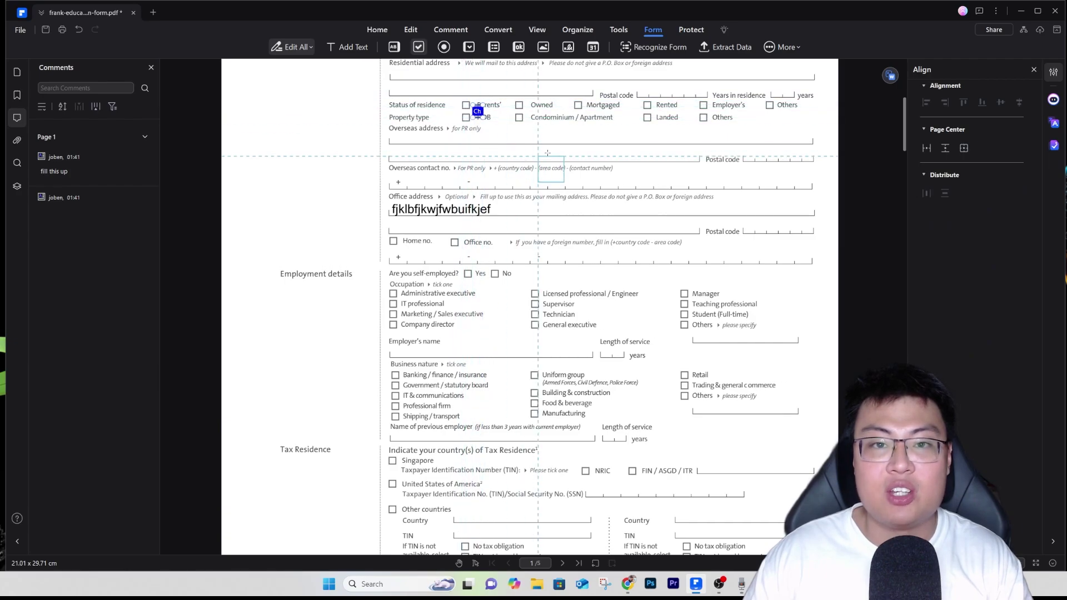
left_click(962, 148)
left_click(927, 148)
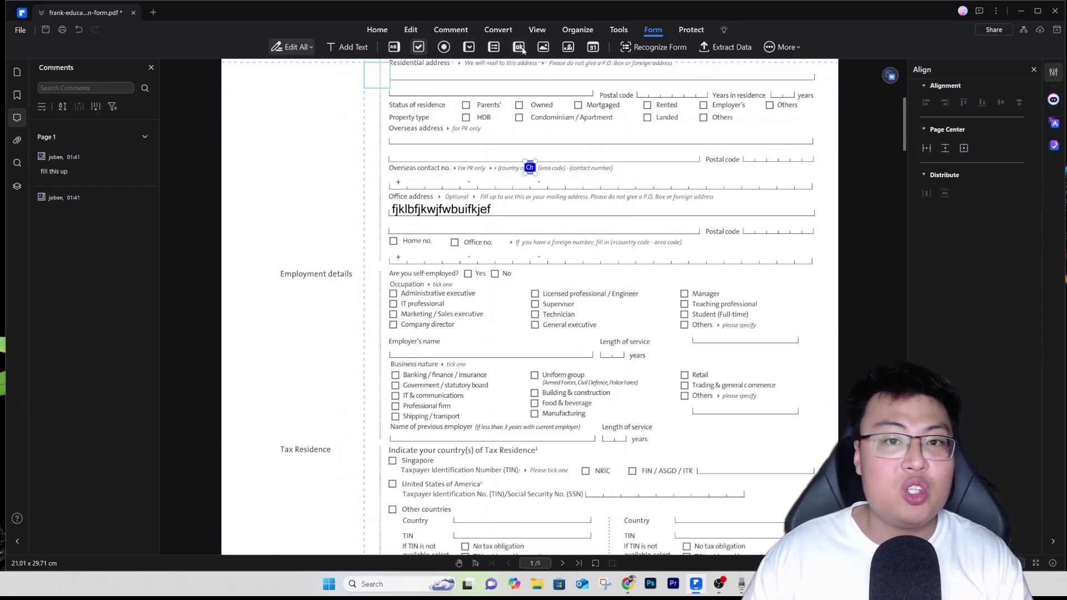
left_click(530, 167)
left_click_drag(530, 167, 279, 204)
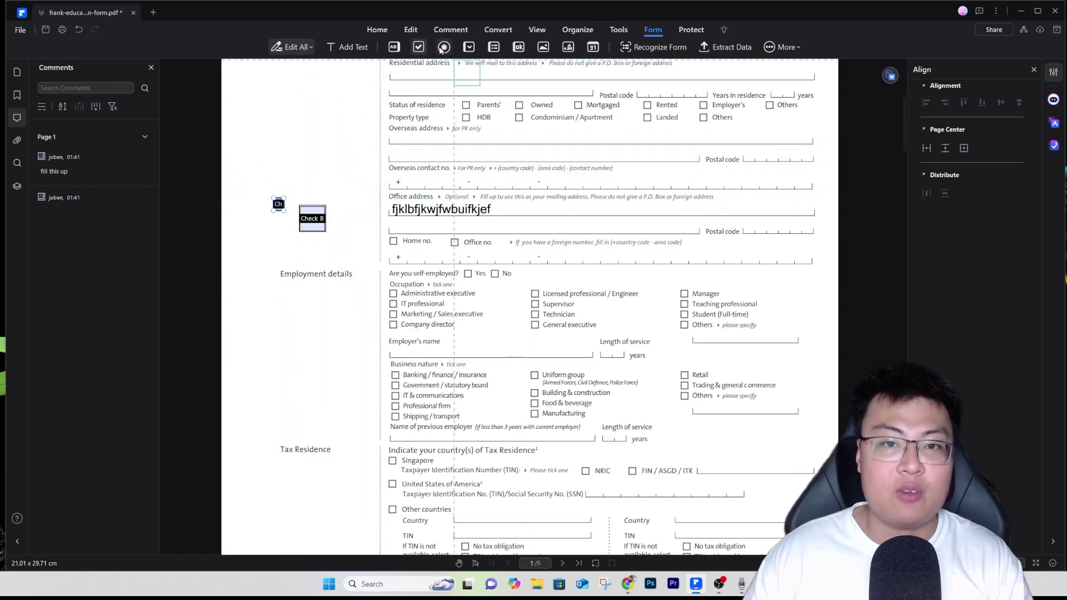
Place a radio button field beside Overseas contact, then bring up the protection tools.
left_click(419, 47)
left_click(325, 158)
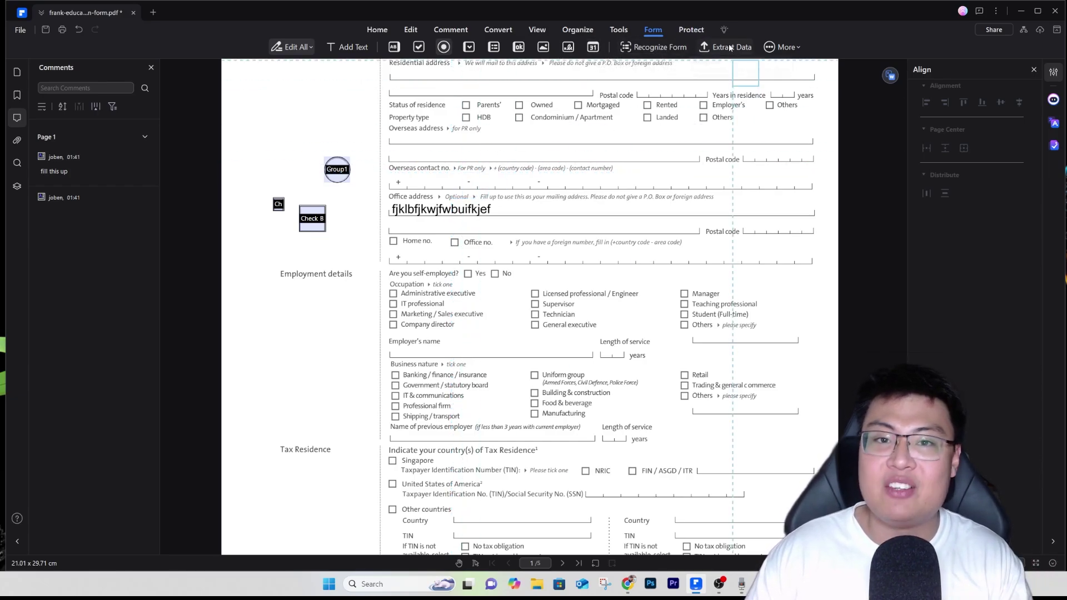
left_click(784, 48)
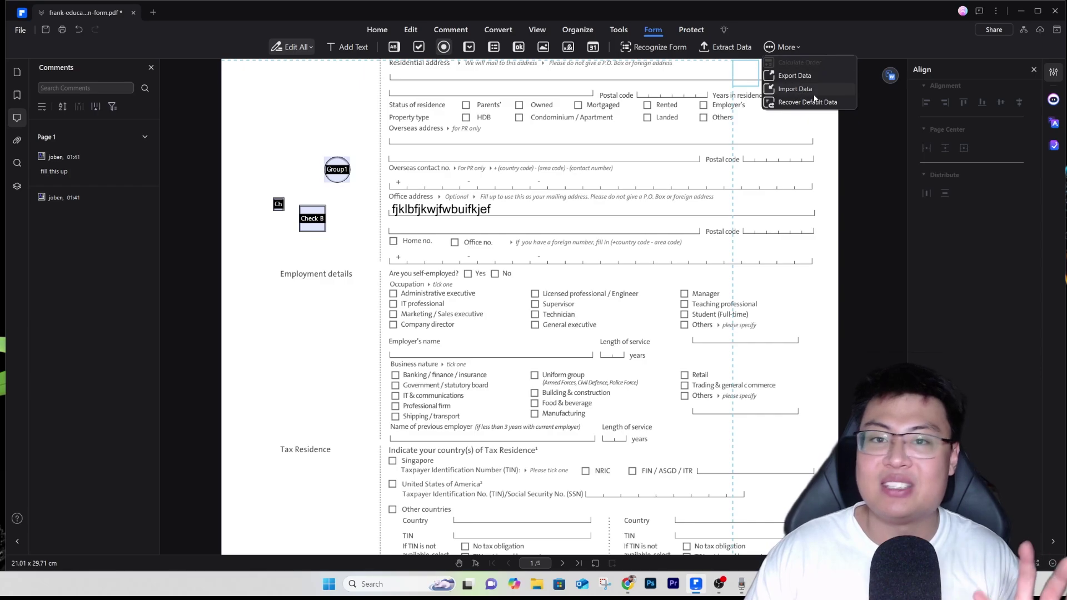
left_click(690, 30)
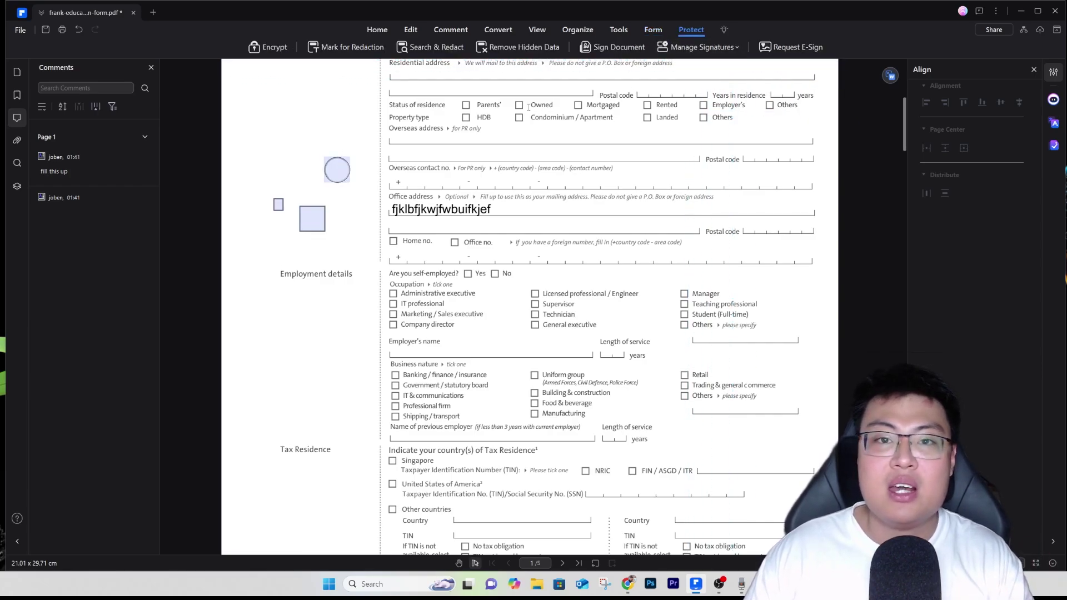